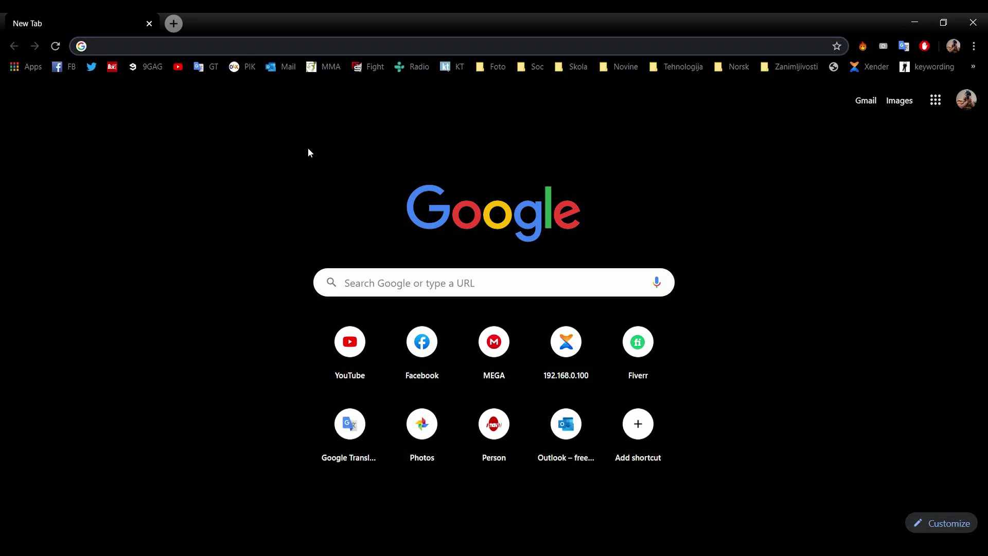
pyautogui.write('myadfinder.com')
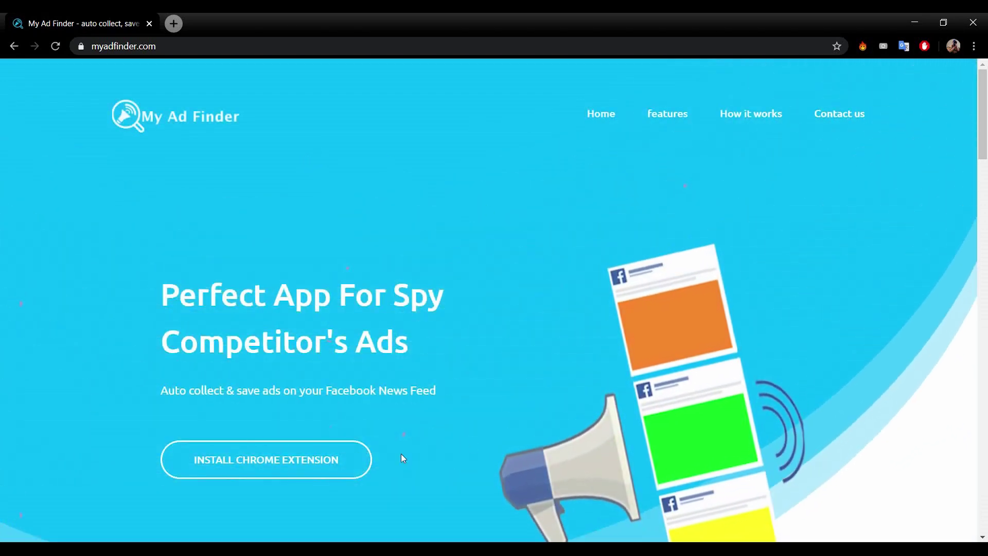
# Add My Ad Finder to Chrome from the Web Store, then open facebook.com from its popup.
pyautogui.click(286, 465)
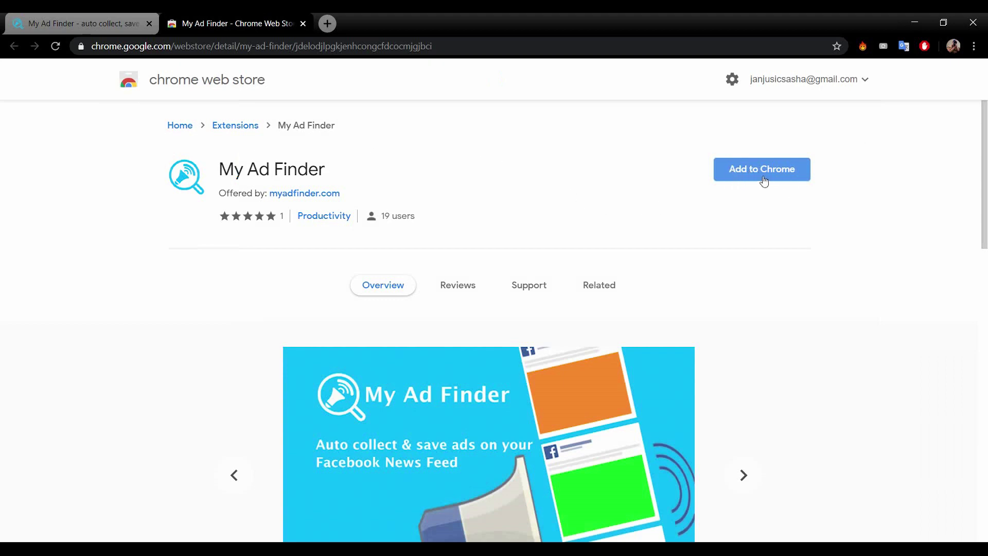
pyautogui.click(764, 180)
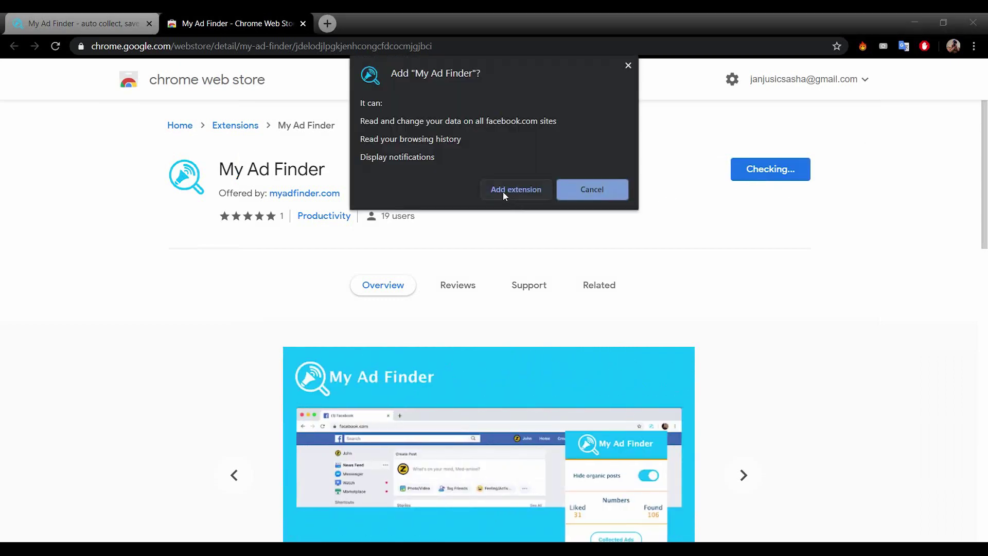
pyautogui.click(503, 191)
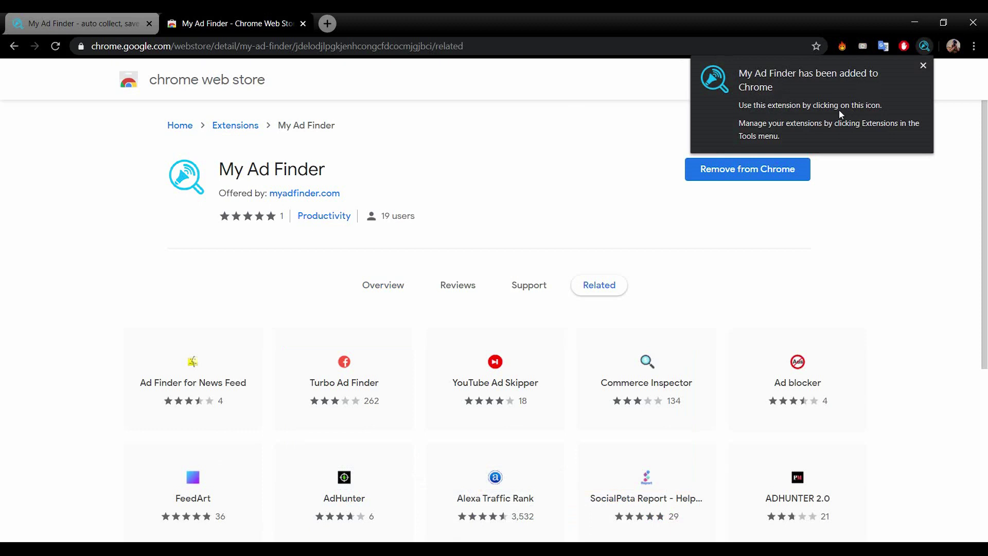
pyautogui.click(926, 47)
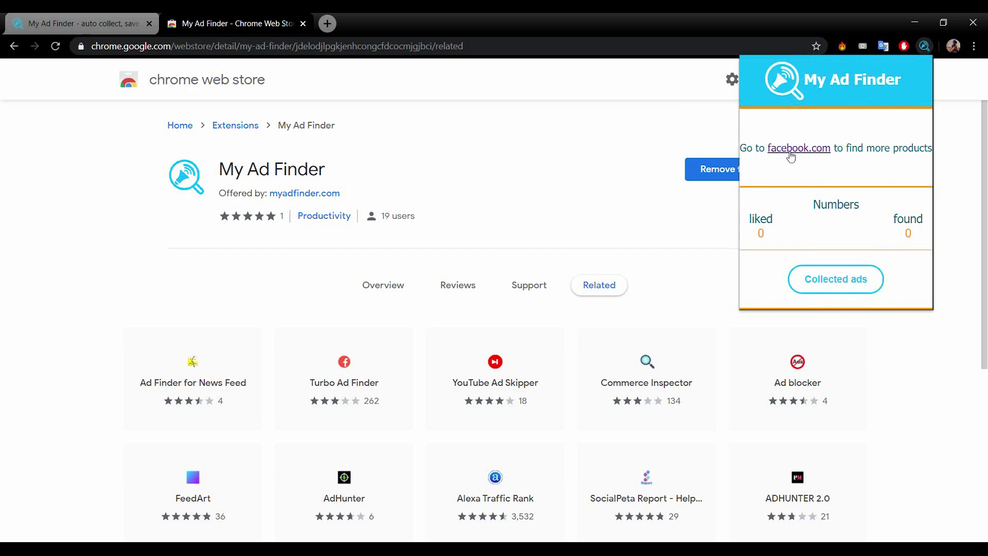
pyautogui.click(795, 150)
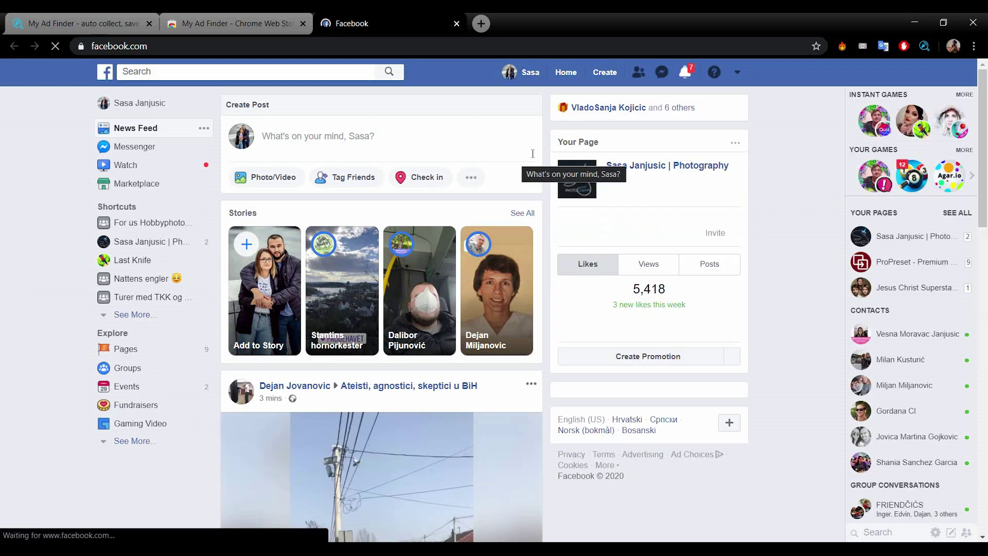
pyautogui.scroll(-5, 533, 153)
pyautogui.scroll(-10, 532, 154)
pyautogui.scroll(-5, 533, 154)
pyautogui.scroll(1, 532, 154)
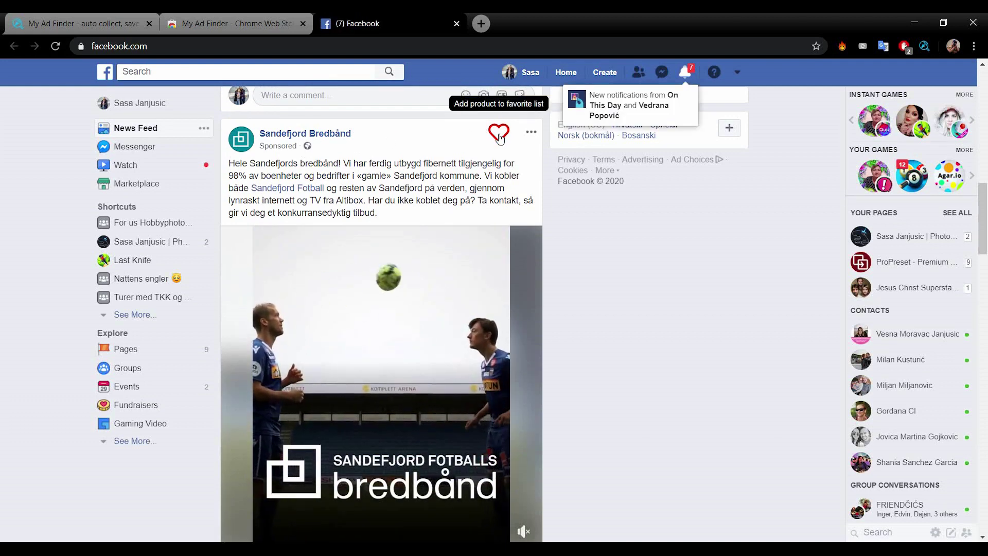
# Heart the Sandefjord Bredbånd sponsored ad, then un-heart it.
pyautogui.click(499, 134)
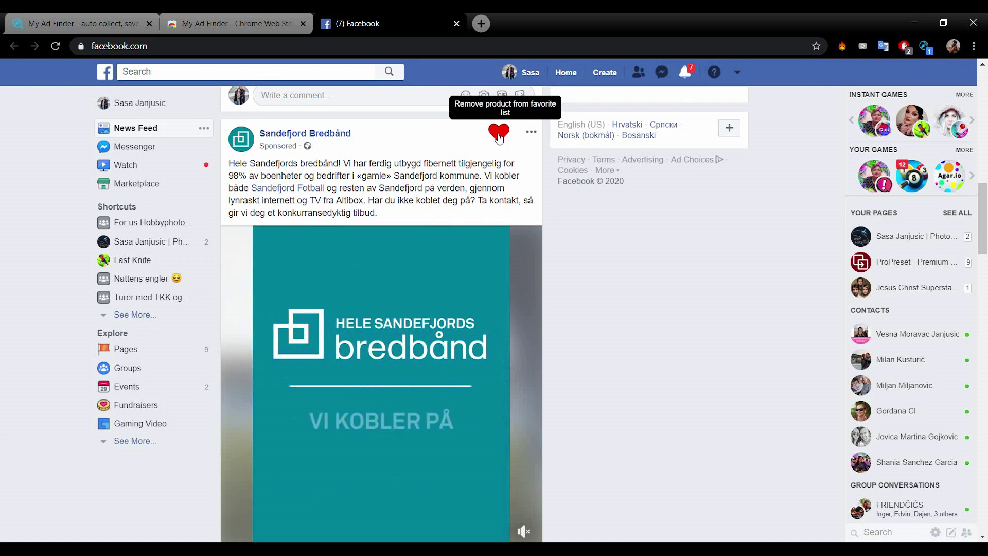
pyautogui.click(500, 136)
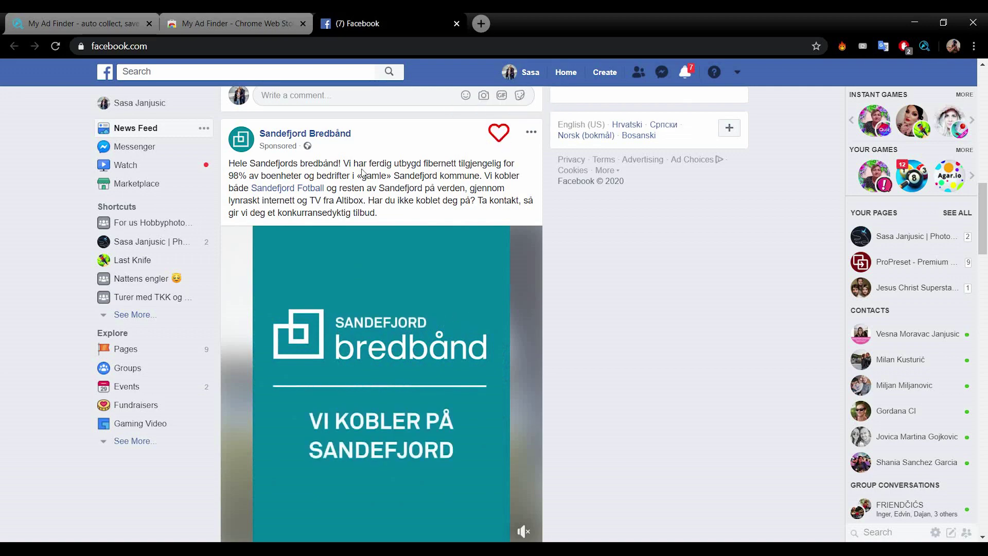
pyautogui.scroll(-3, 361, 176)
pyautogui.scroll(-5, 361, 177)
pyautogui.scroll(-5, 361, 176)
pyautogui.scroll(-4, 360, 177)
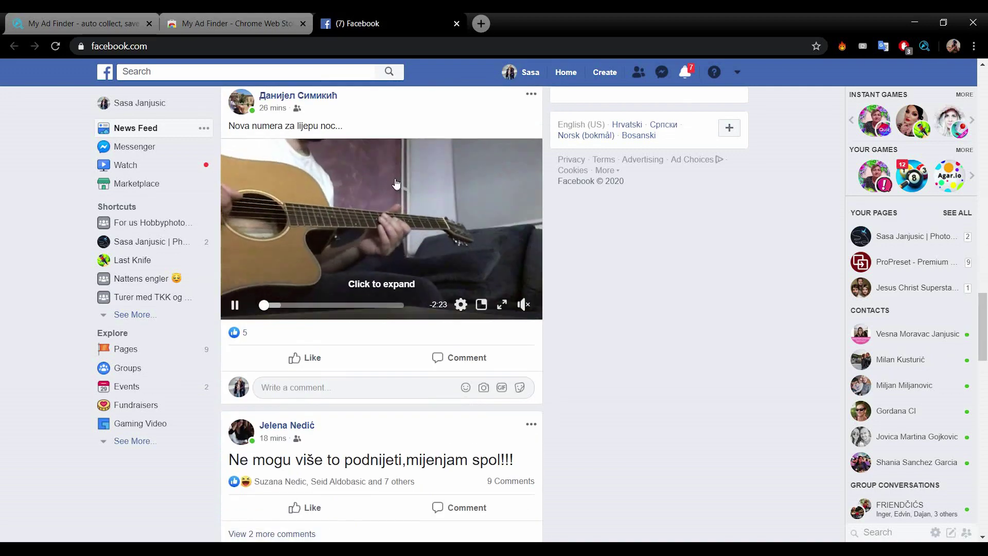
pyautogui.scroll(-3, 361, 177)
pyautogui.scroll(-5, 387, 181)
pyautogui.scroll(-4, 397, 183)
pyautogui.scroll(-3, 397, 183)
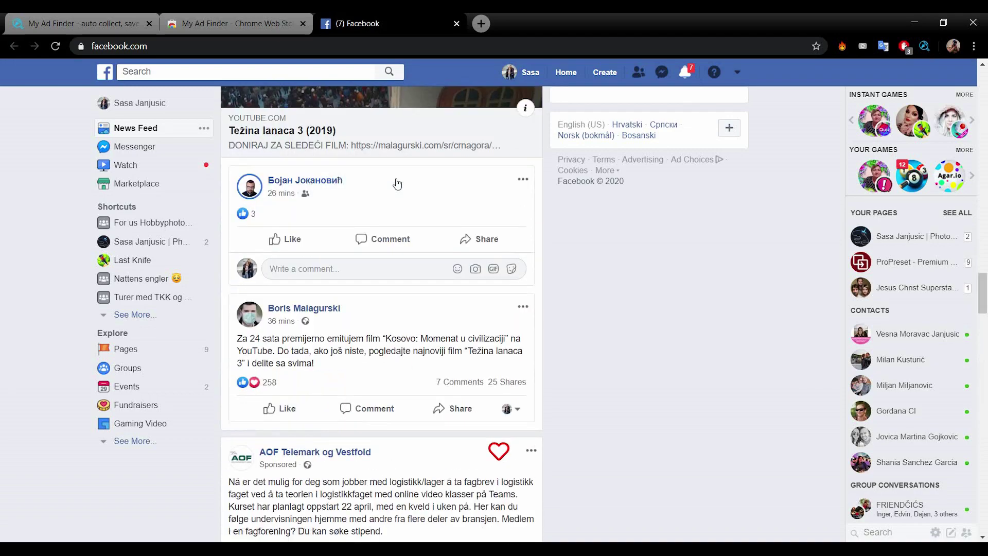
pyautogui.scroll(-4, 397, 183)
pyautogui.scroll(-4, 397, 183)
pyautogui.scroll(-4, 397, 183)
pyautogui.scroll(-5, 398, 183)
pyautogui.scroll(-5, 397, 183)
pyautogui.scroll(-5, 397, 183)
pyautogui.scroll(-4, 394, 181)
pyautogui.scroll(-5, 392, 181)
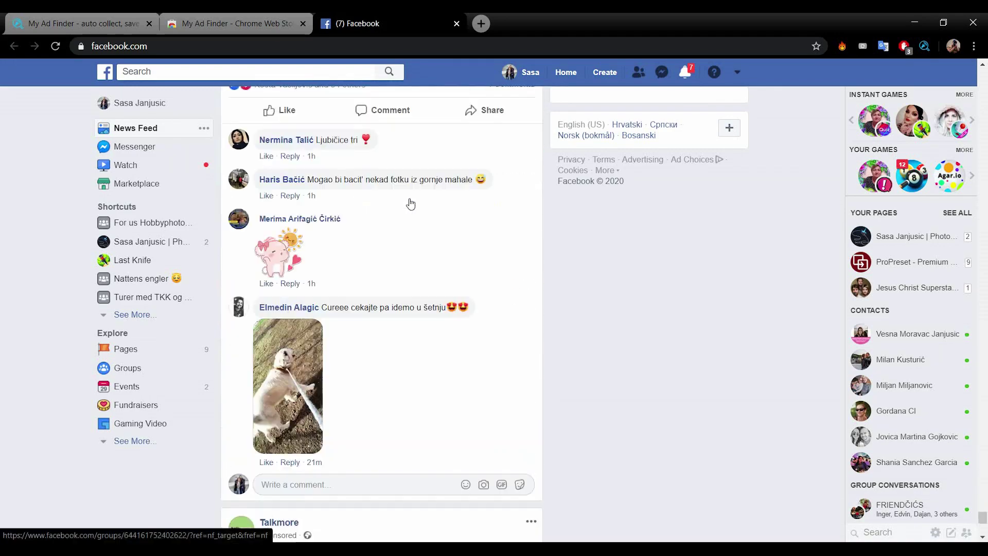
pyautogui.scroll(-5, 410, 197)
pyautogui.scroll(-5, 409, 197)
pyautogui.scroll(-4, 404, 203)
pyautogui.scroll(-5, 405, 203)
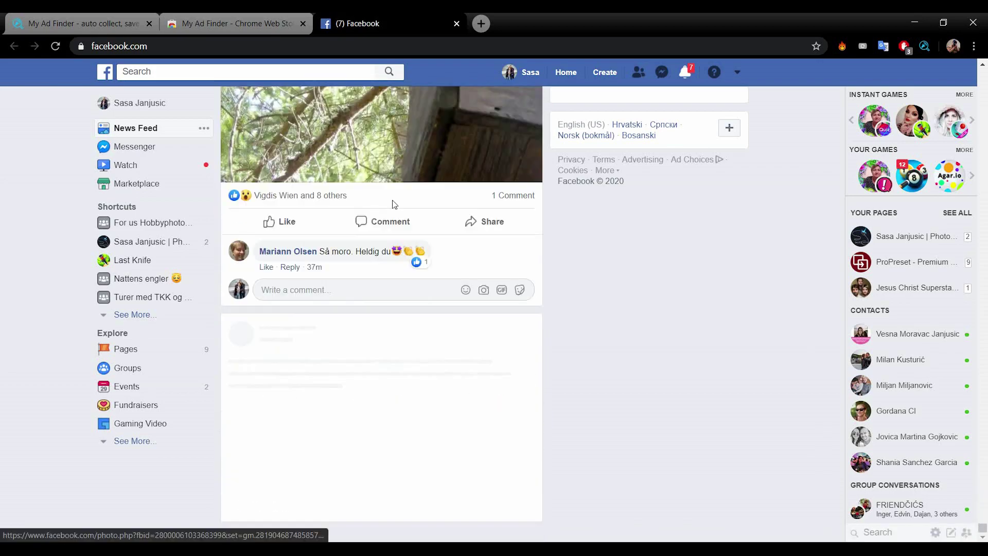
pyautogui.scroll(-5, 395, 201)
pyautogui.scroll(-5, 394, 202)
pyautogui.scroll(-5, 432, 191)
pyautogui.scroll(-5, 432, 191)
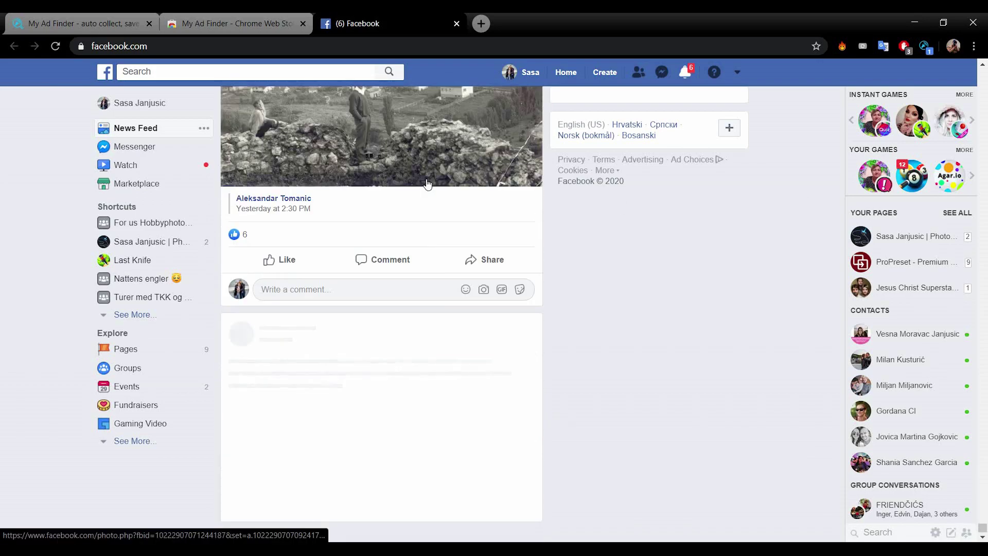
pyautogui.scroll(-5, 428, 186)
pyautogui.scroll(-5, 429, 185)
pyautogui.scroll(-5, 424, 182)
pyautogui.scroll(-5, 425, 182)
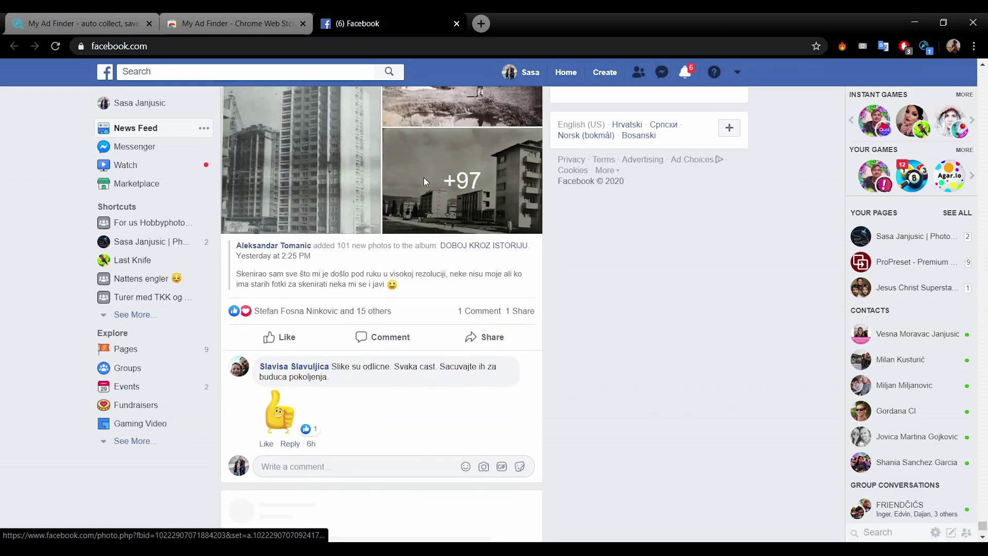
pyautogui.scroll(-5, 424, 177)
pyautogui.scroll(-5, 425, 177)
pyautogui.scroll(-5, 423, 184)
pyautogui.scroll(-5, 424, 184)
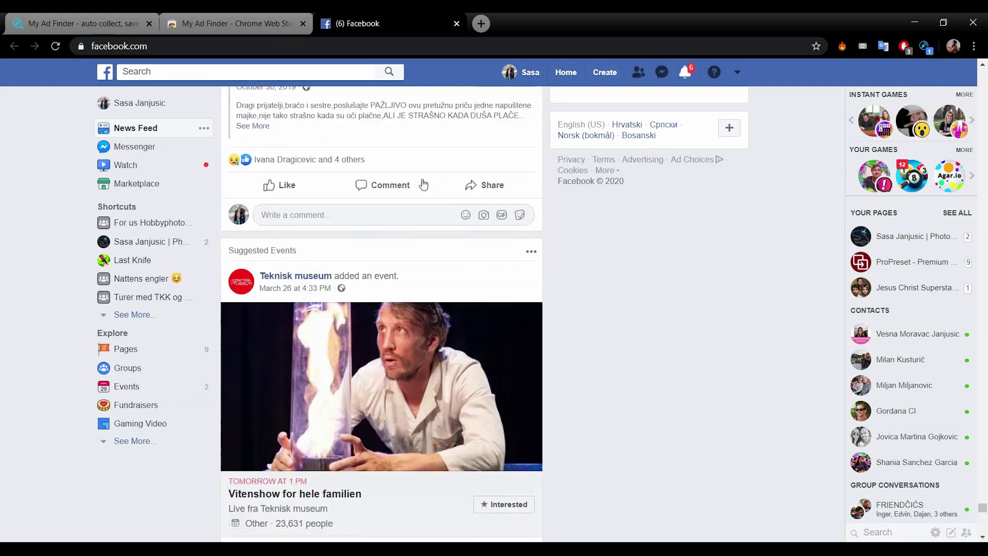
pyautogui.scroll(-5, 424, 184)
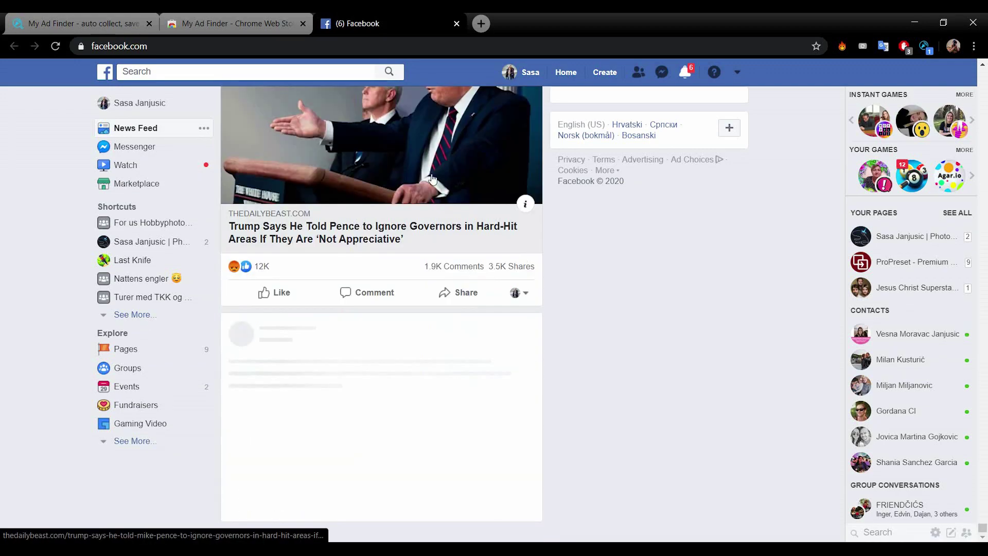
# Check the found and liked counts in the My Ad Finder popup, then go to Collected ads.
pyautogui.click(926, 48)
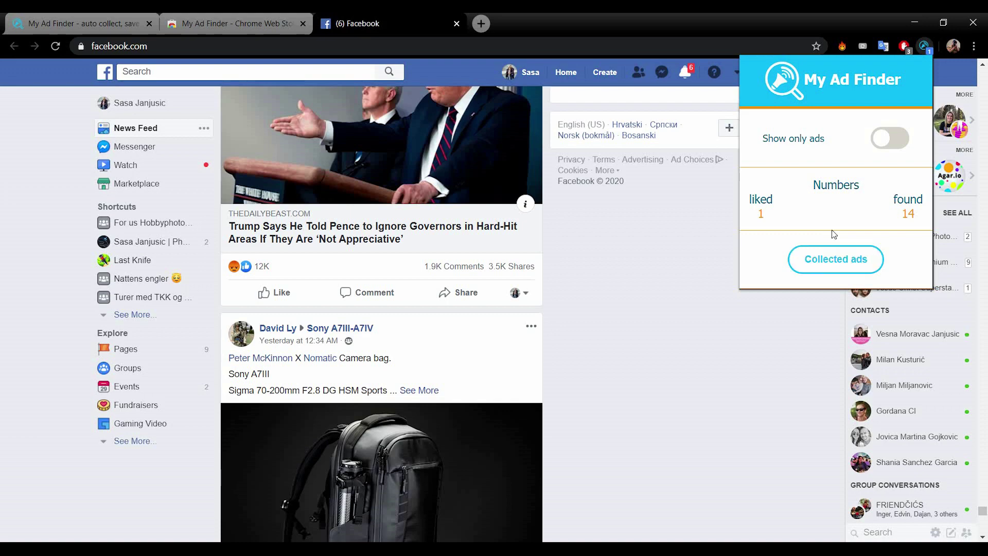
pyautogui.click(843, 268)
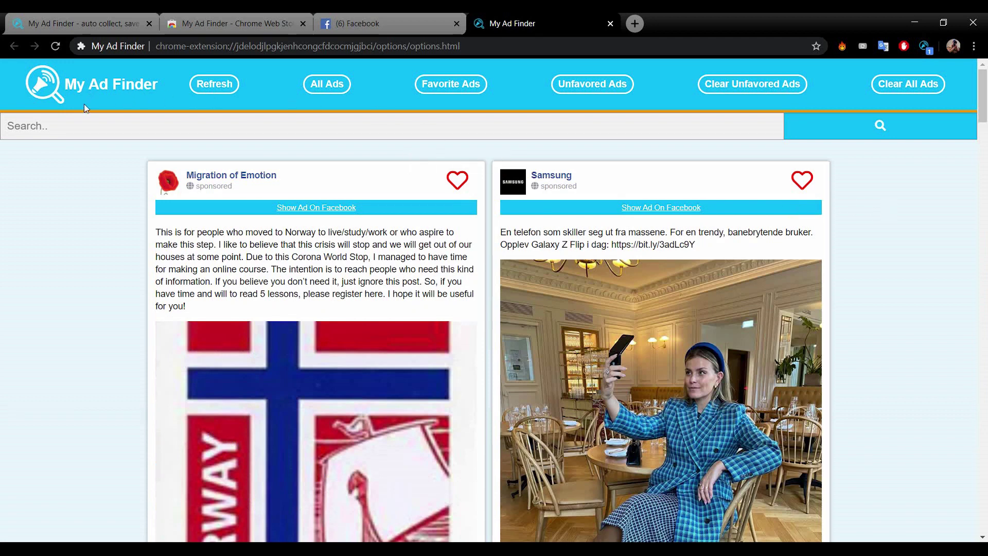
pyautogui.scroll(-5, 309, 309)
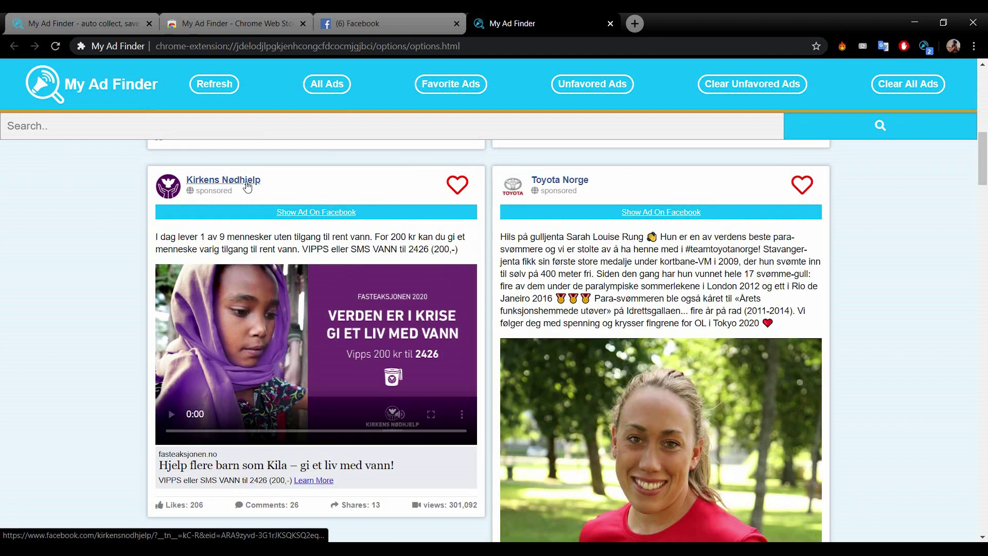
pyautogui.click(462, 187)
pyautogui.click(461, 188)
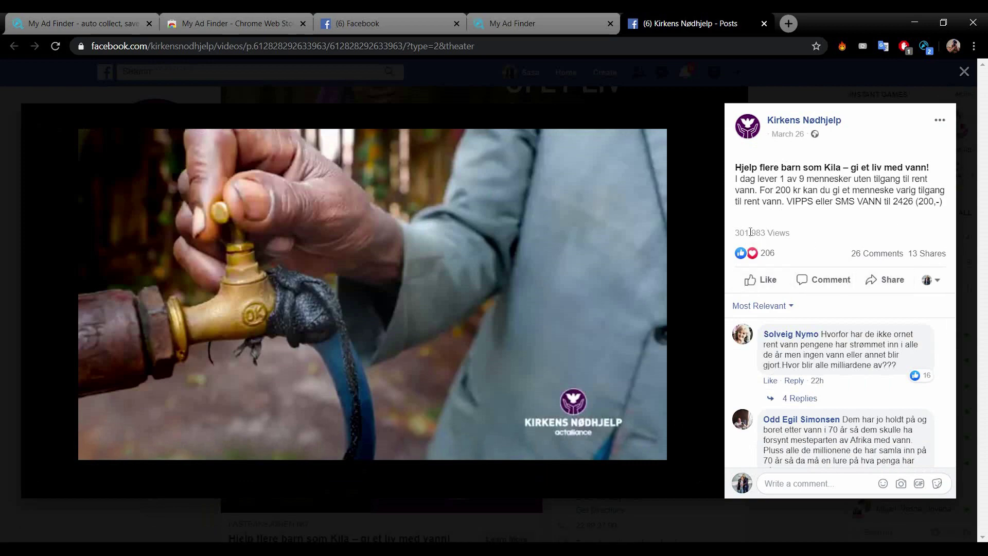
pyautogui.moveTo(790, 232); pyautogui.dragTo(736, 233)
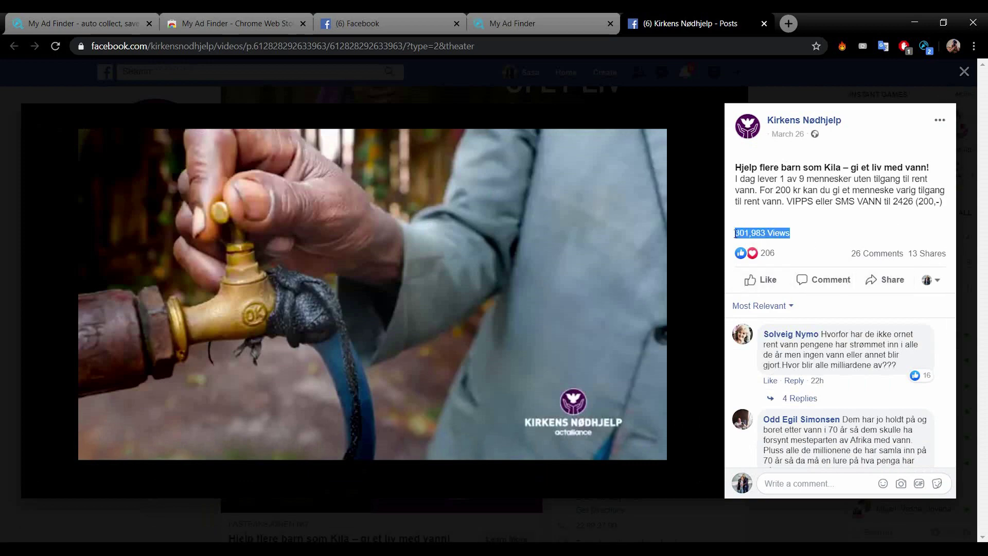
pyautogui.click(964, 71)
pyautogui.hotkey('ctrl', 'w')
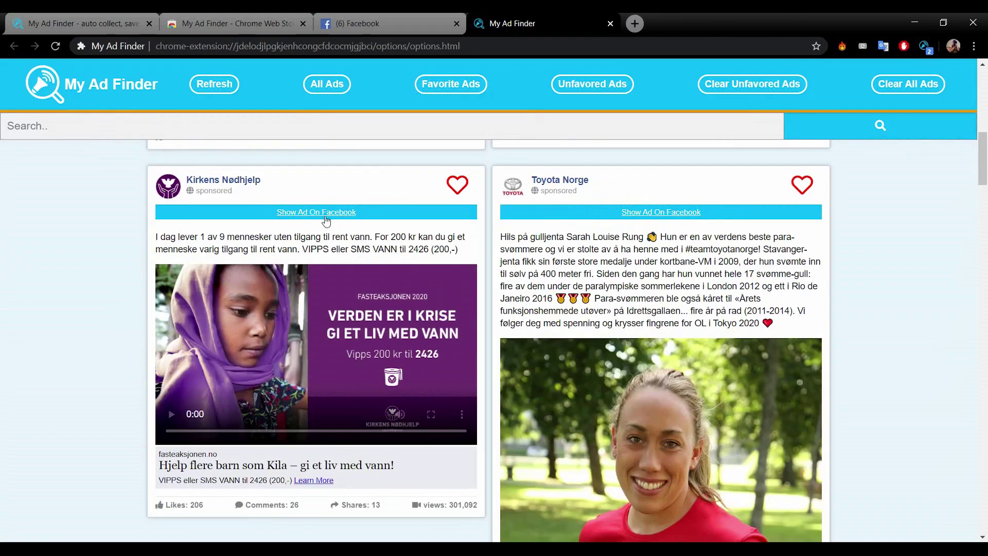
pyautogui.moveTo(153, 238); pyautogui.dragTo(412, 266)
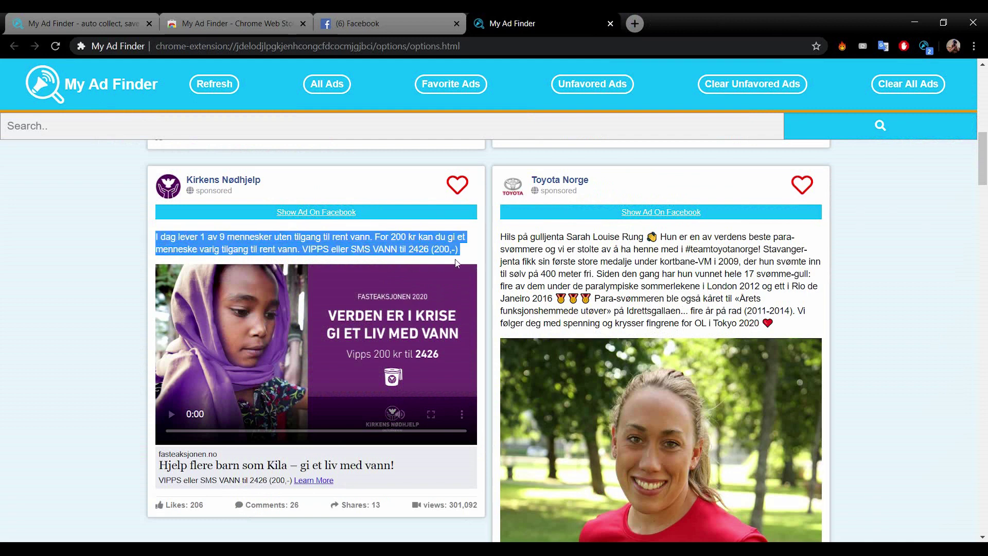
pyautogui.scroll(-1, 460, 263)
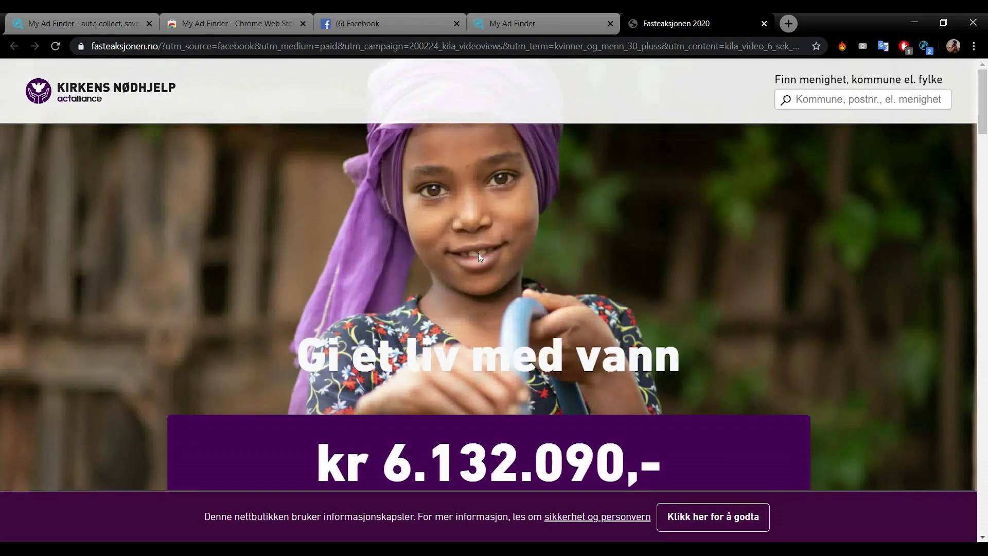
pyautogui.scroll(-2, 478, 253)
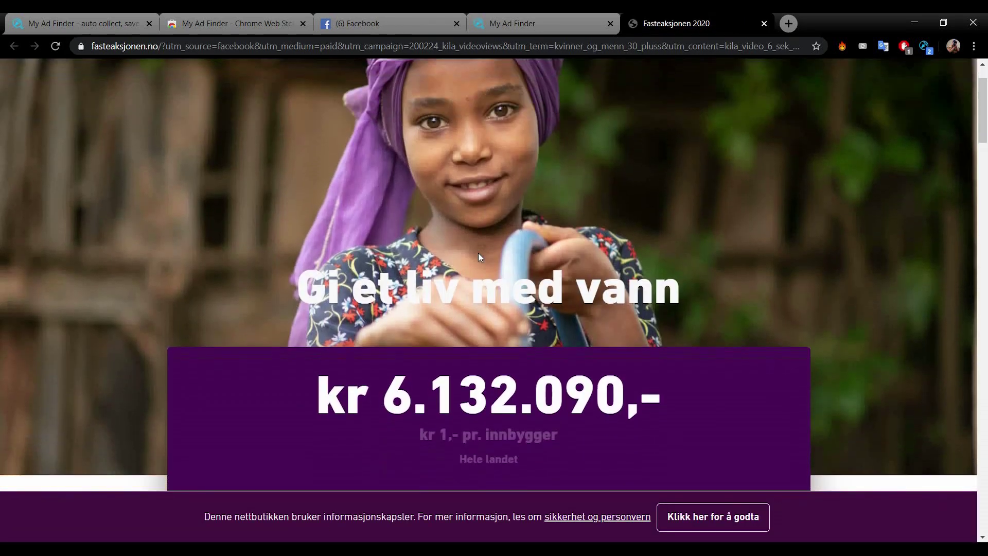
pyautogui.scroll(-2, 478, 252)
pyautogui.scroll(-2, 478, 253)
pyautogui.scroll(-2, 479, 252)
pyautogui.scroll(-2, 479, 252)
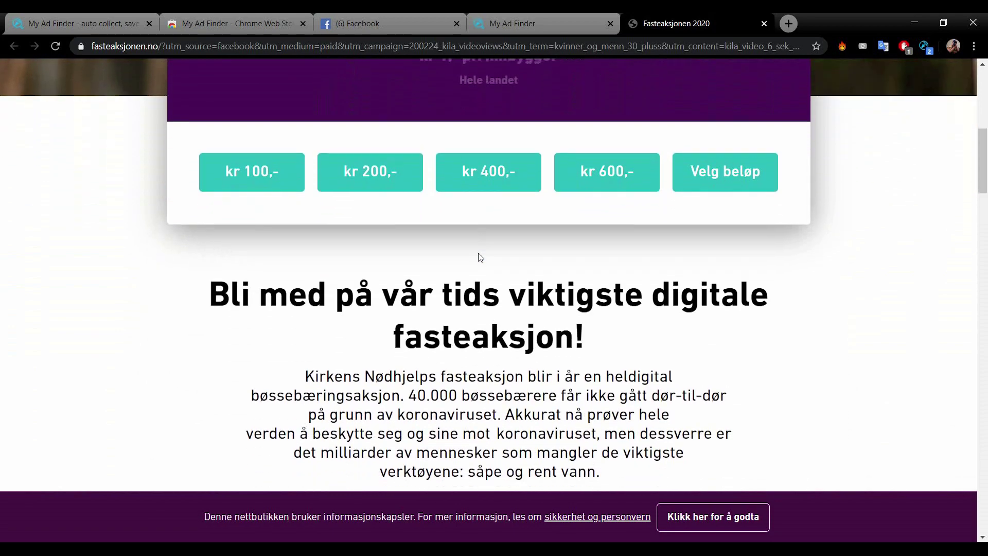
pyautogui.scroll(2, 478, 252)
pyautogui.scroll(5, 478, 253)
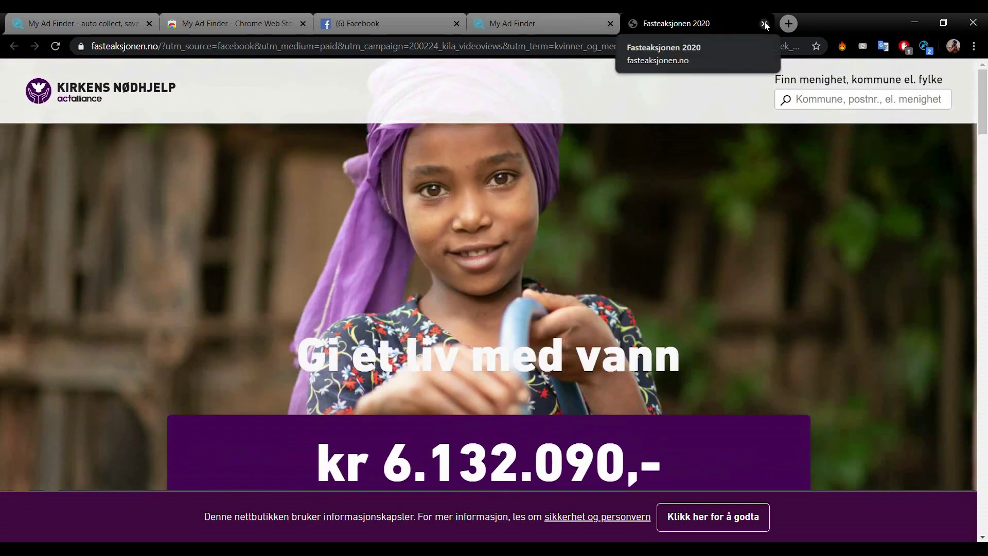
# Close the Fasteaksjonen 2020 campaign tab.
pyautogui.click(764, 23)
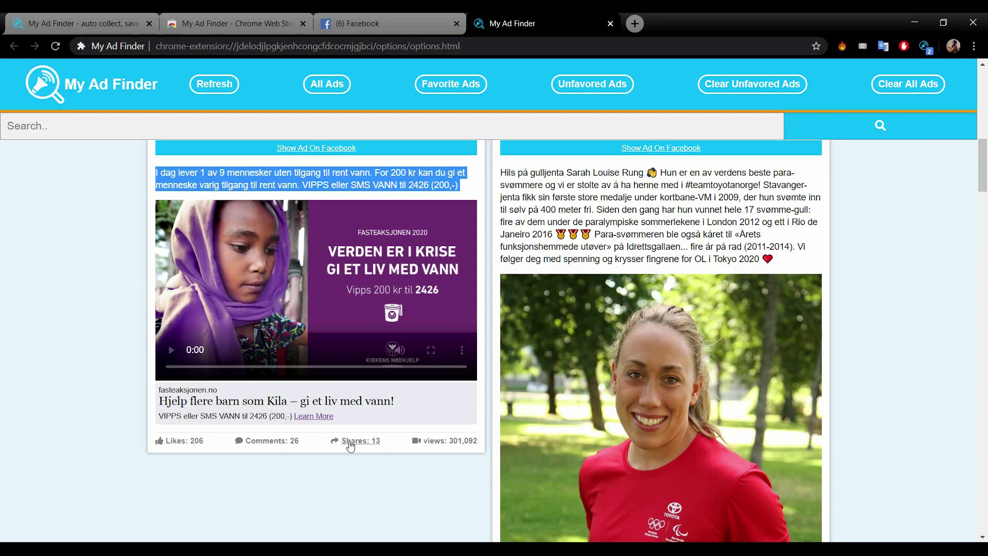
pyautogui.click(363, 446)
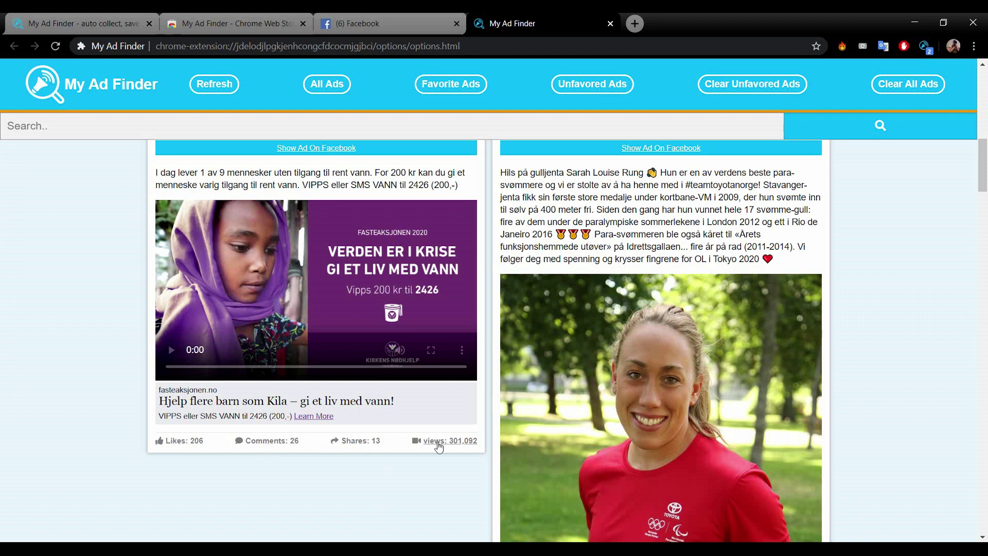
pyautogui.scroll(4, 386, 348)
pyautogui.scroll(3, 340, 309)
pyautogui.scroll(4, 326, 304)
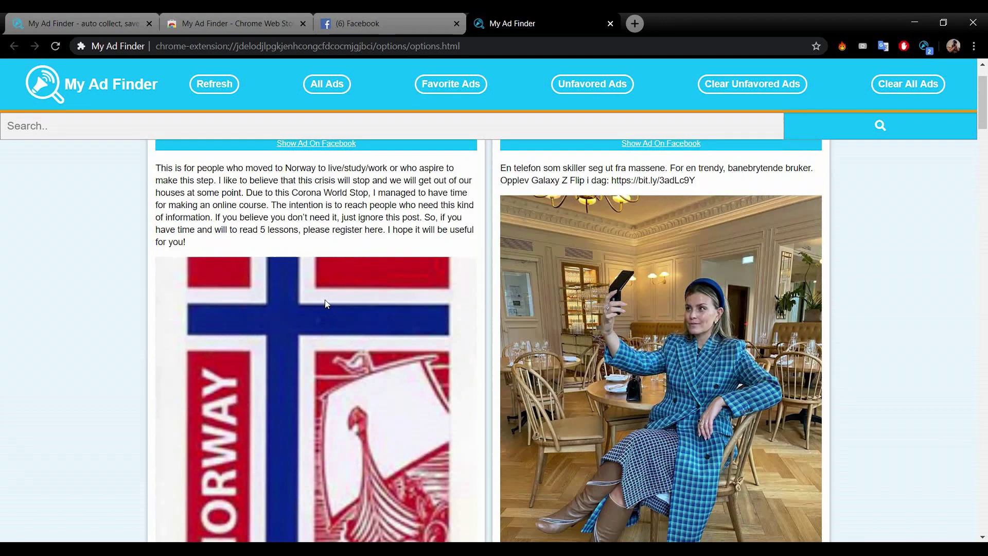
pyautogui.scroll(2, 326, 304)
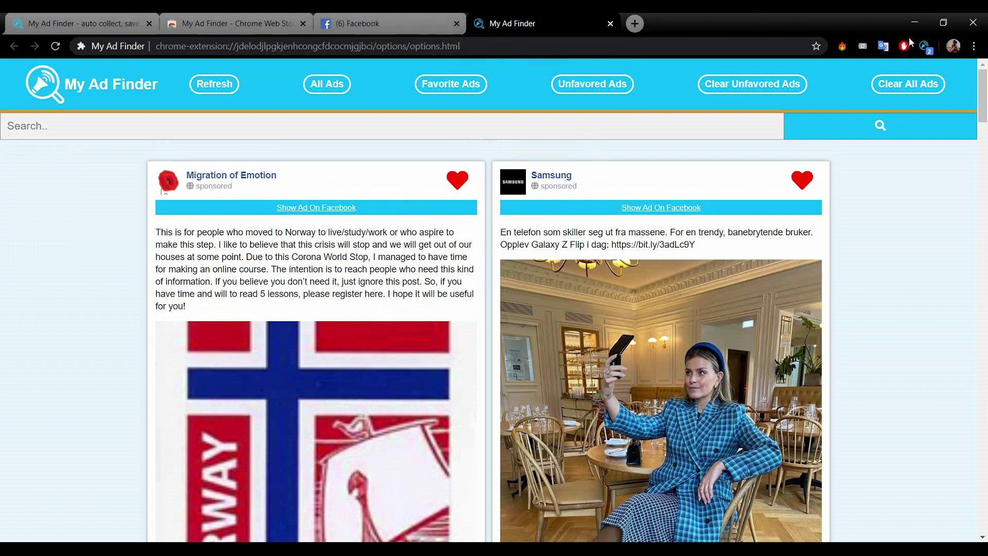
pyautogui.scroll(-5, 408, 296)
pyautogui.scroll(5, 407, 296)
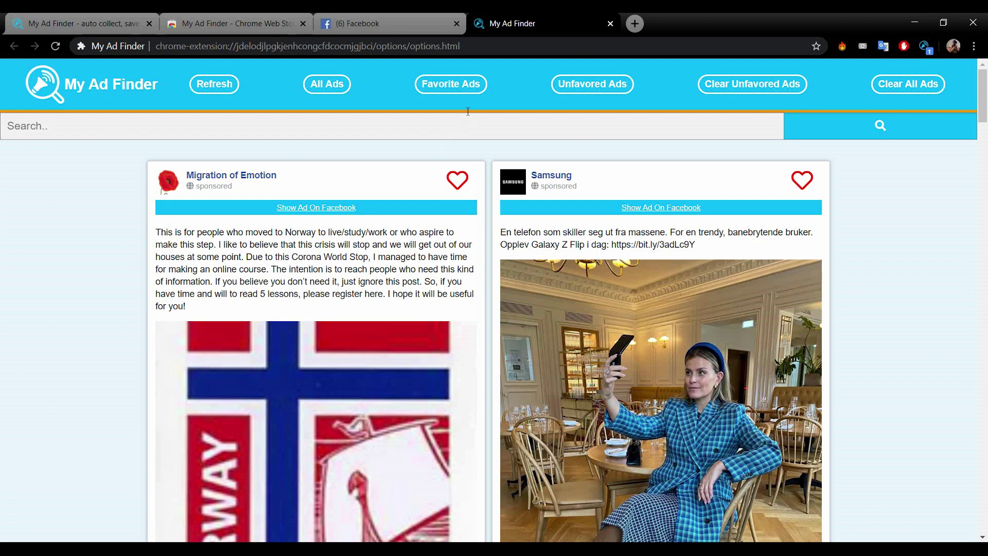
# Remove Kirkens Nødhjelp from Favorite Ads and return to All Ads.
pyautogui.click(451, 92)
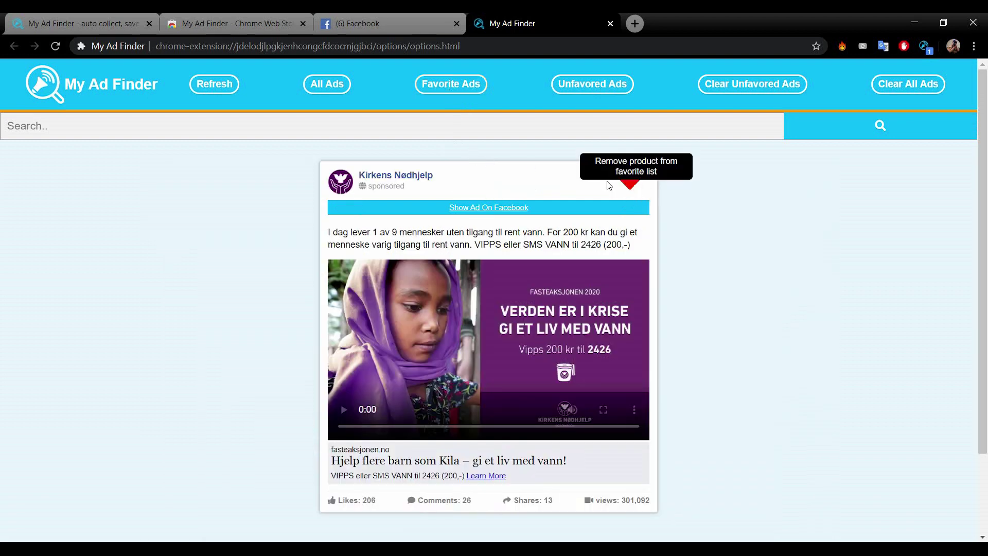
pyautogui.click(630, 183)
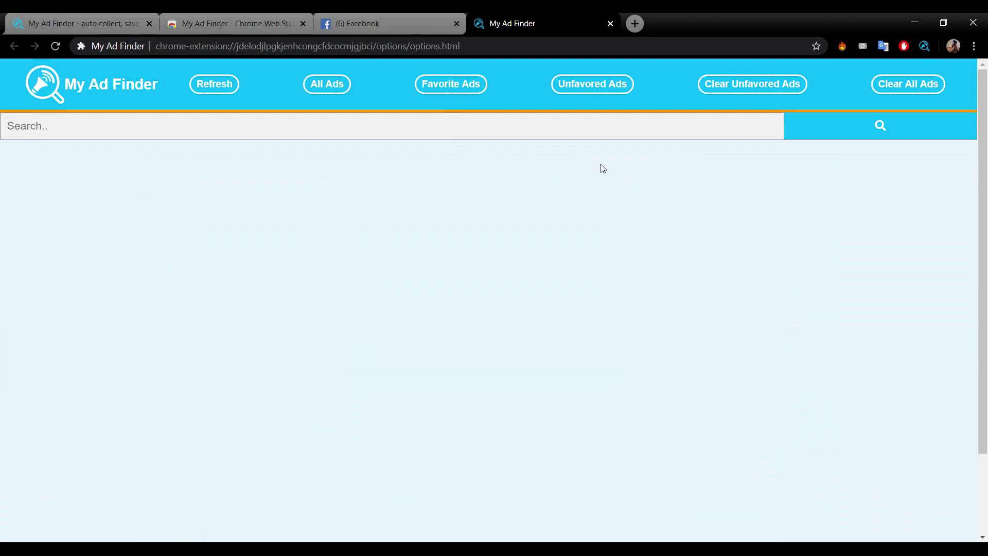
pyautogui.click(327, 84)
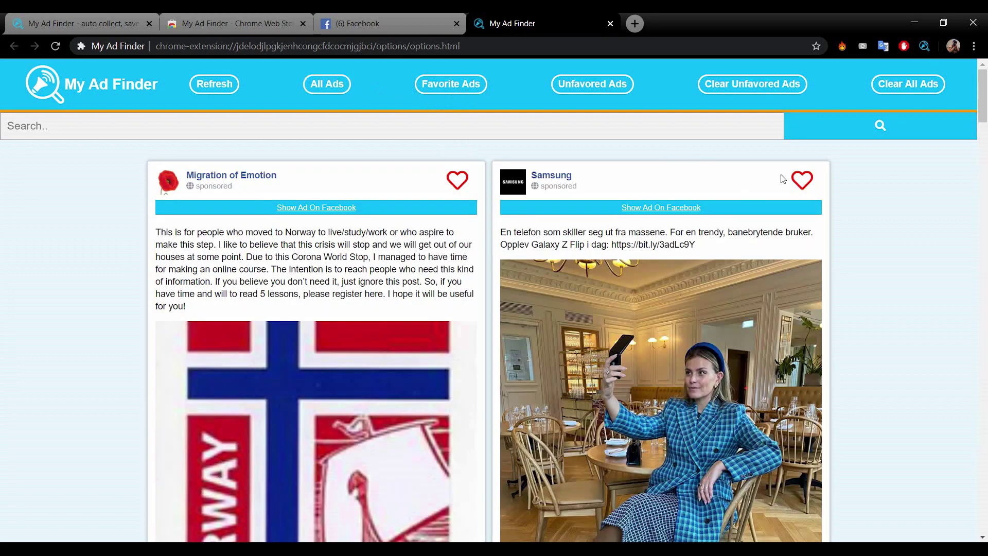
# Favourite the Samsung and Migration of Emotion ads, then begin clearing Unfavored Ads.
pyautogui.click(802, 181)
pyautogui.click(458, 180)
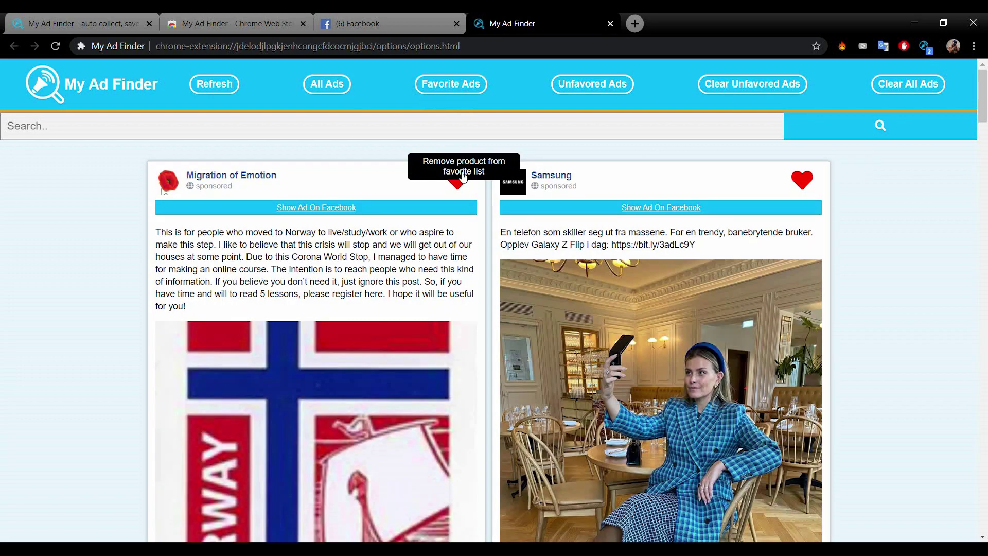
pyautogui.click(450, 85)
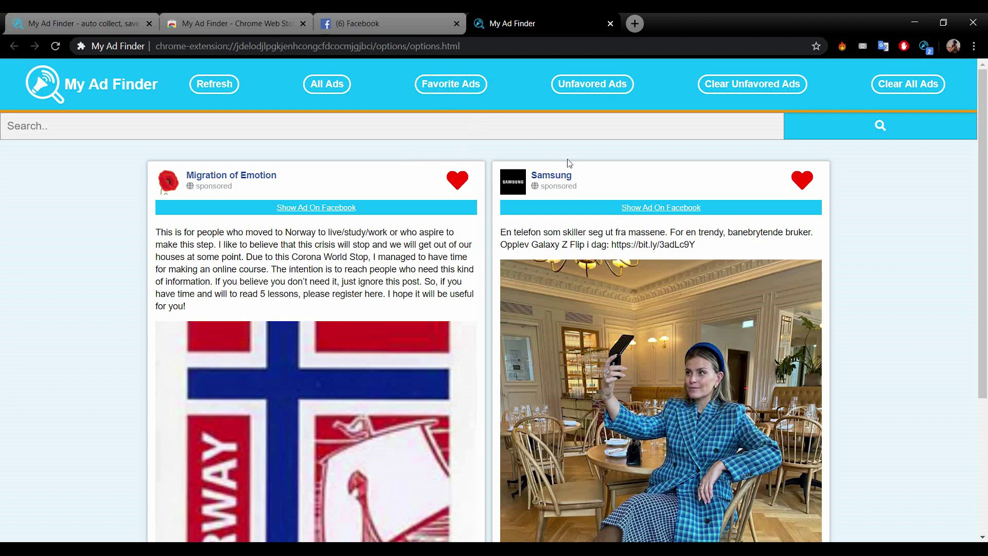
pyautogui.scroll(-5, 569, 163)
pyautogui.scroll(5, 540, 206)
pyautogui.click(601, 87)
pyautogui.scroll(-5, 524, 161)
pyautogui.scroll(-5, 523, 160)
pyautogui.scroll(-5, 523, 160)
pyautogui.scroll(-5, 523, 160)
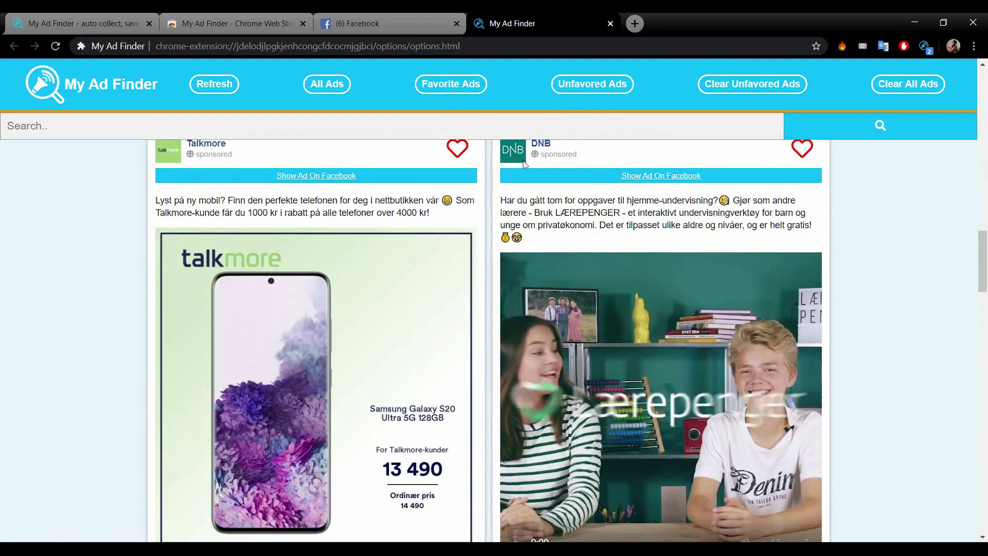
pyautogui.scroll(-5, 523, 159)
pyautogui.scroll(-2, 523, 160)
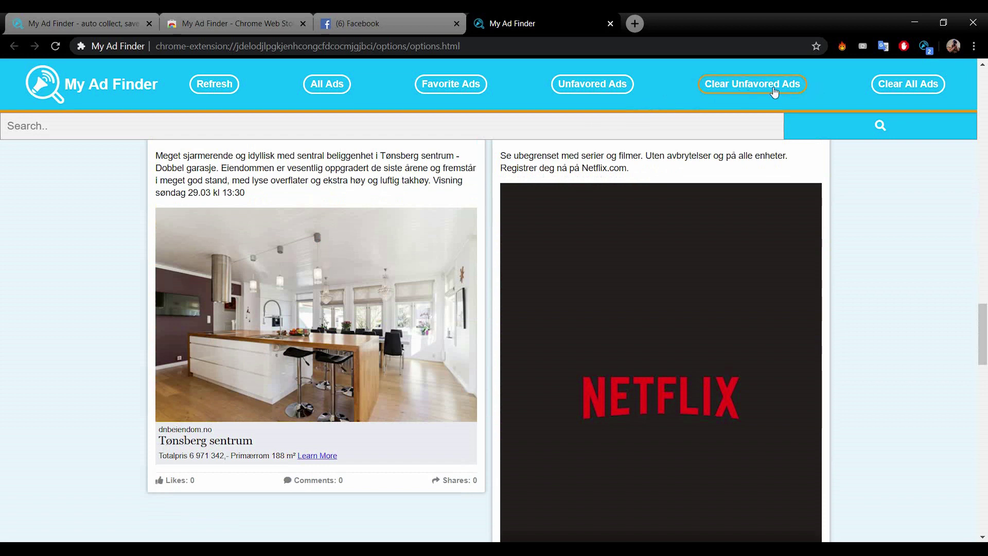
pyautogui.click(753, 84)
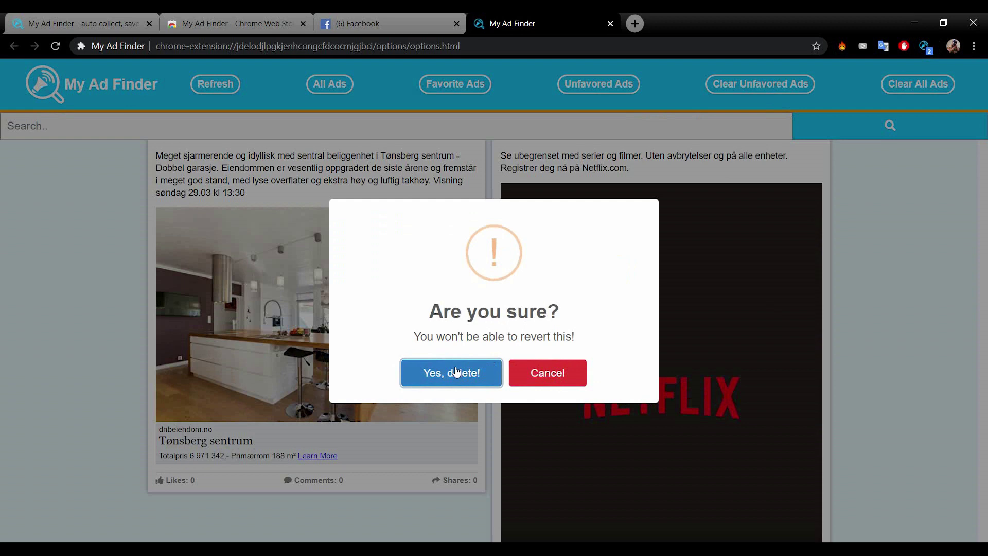
pyautogui.click(572, 378)
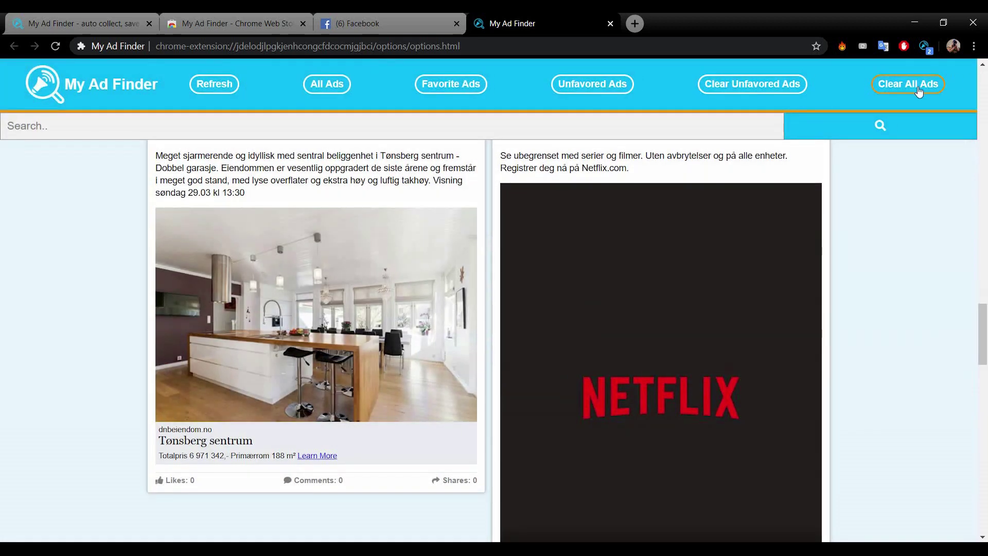
pyautogui.click(919, 91)
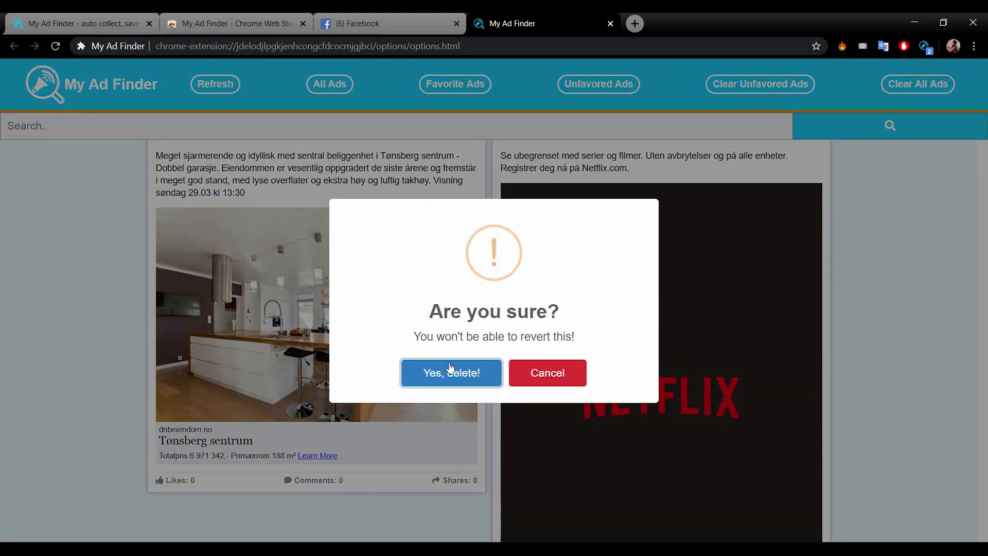
pyautogui.click(556, 376)
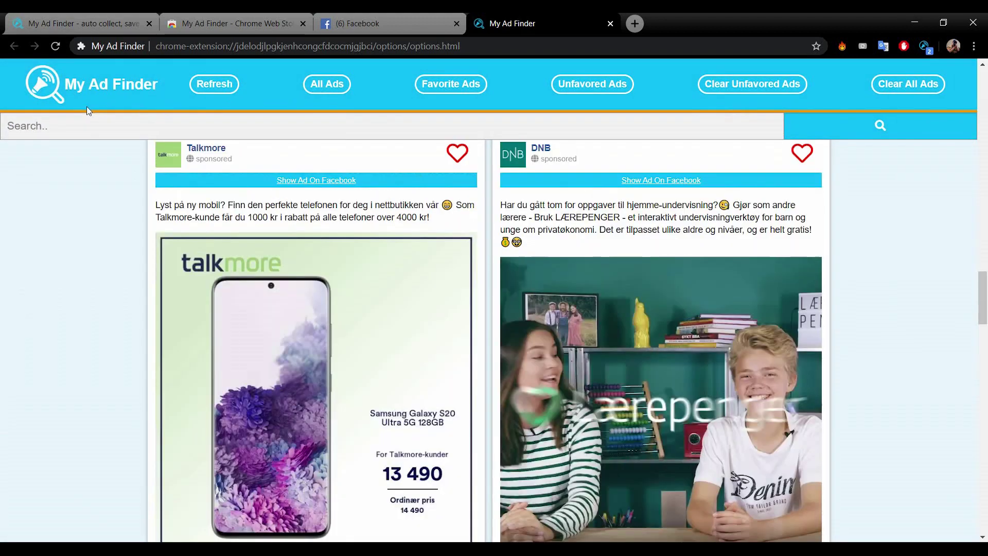
pyautogui.click(89, 126)
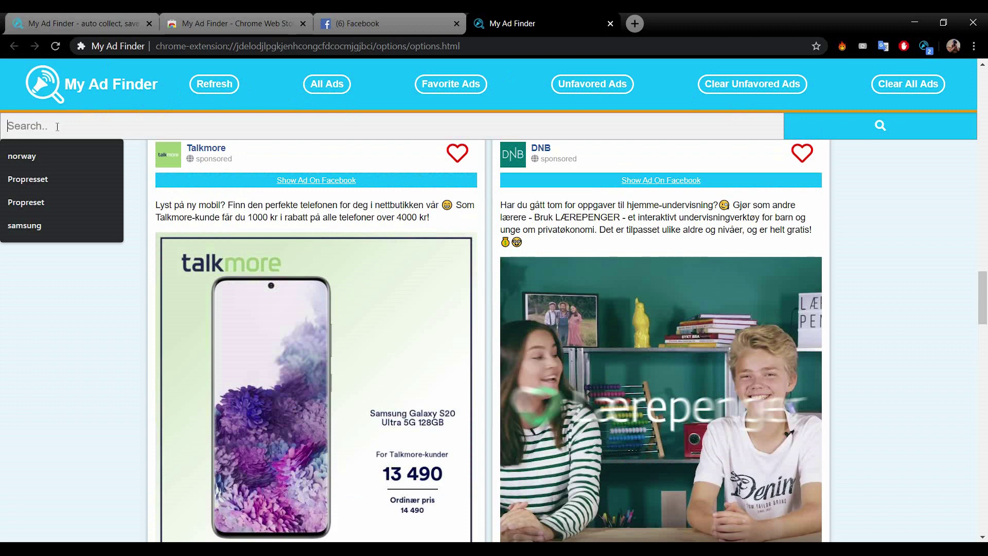
pyautogui.write('sam')
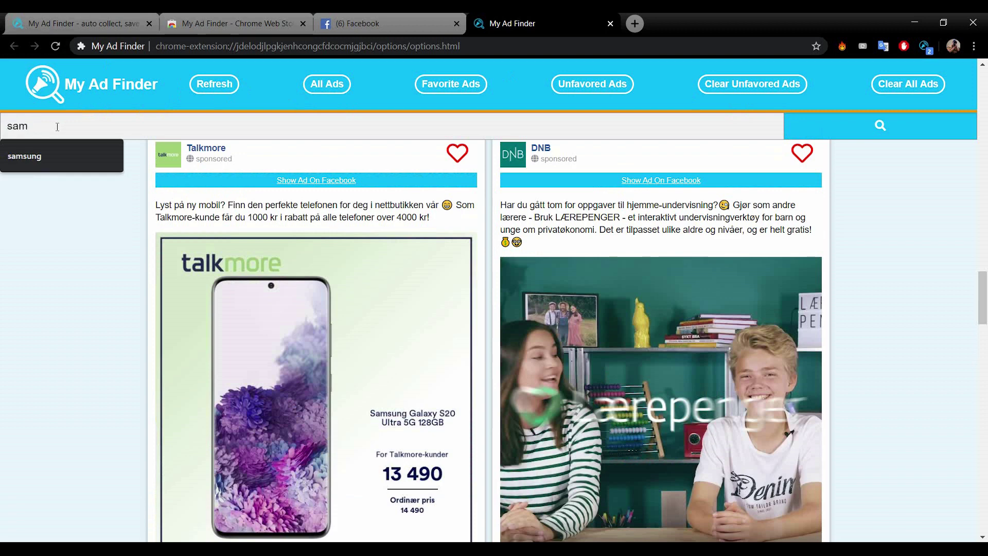
# Search the collected ads for 'samsung', then reset to All Ads.
pyautogui.click(25, 156)
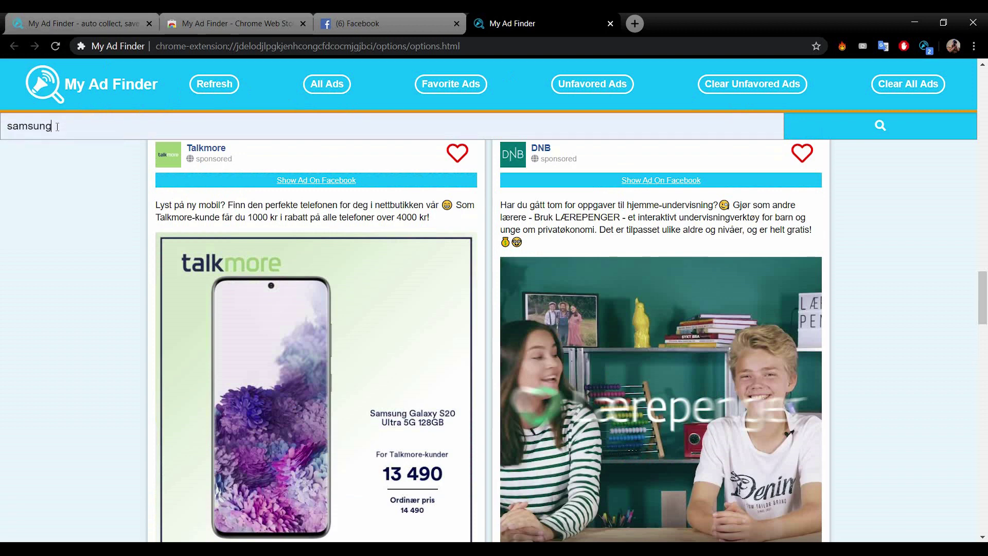
pyautogui.press('Return')
pyautogui.scroll(5, 282, 210)
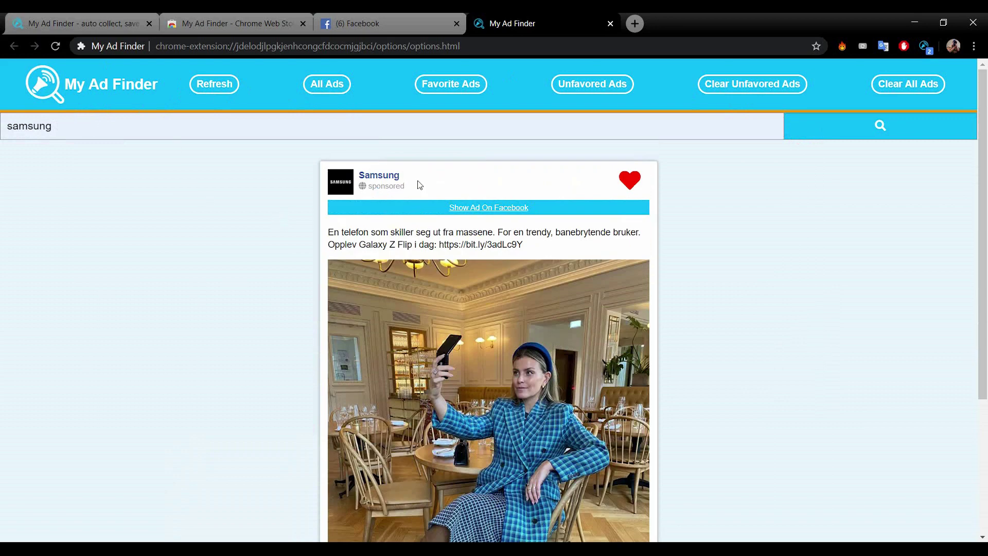
pyautogui.scroll(-5, 461, 176)
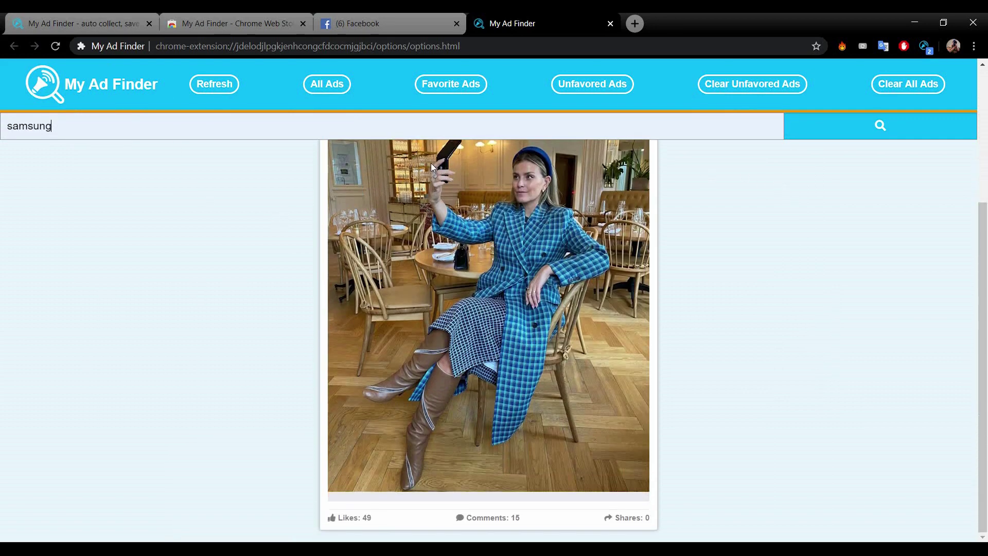
pyautogui.scroll(5, 432, 163)
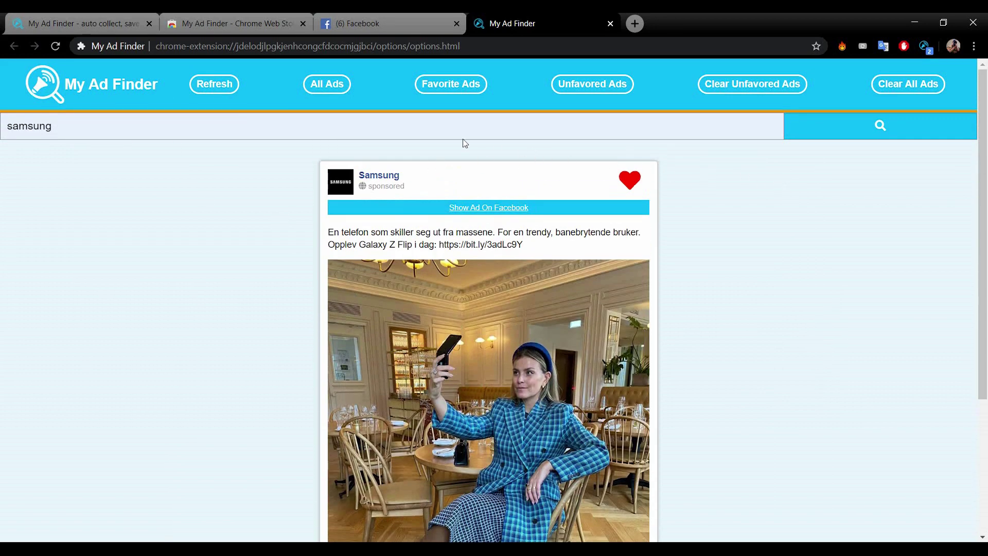
pyautogui.scroll(-1, 413, 146)
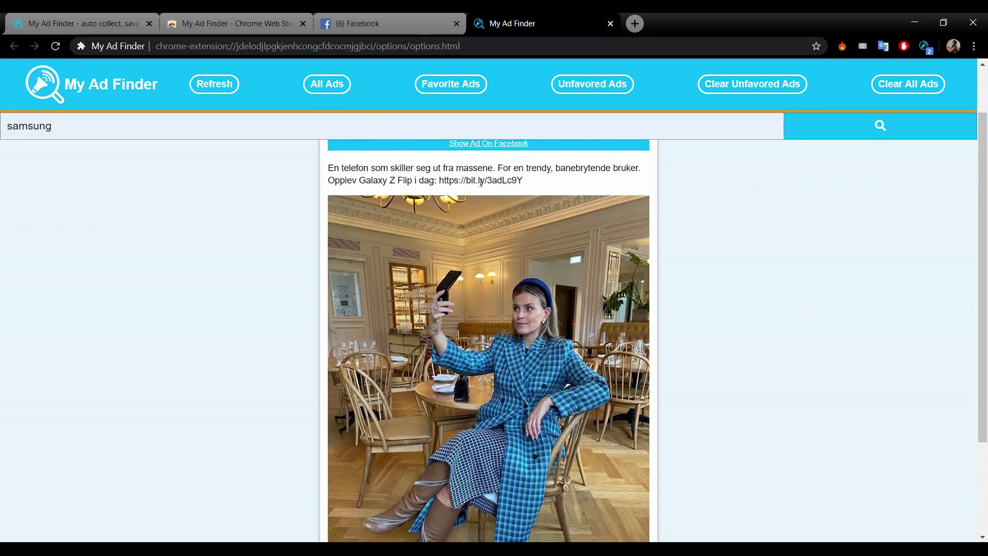
pyautogui.scroll(1, 432, 182)
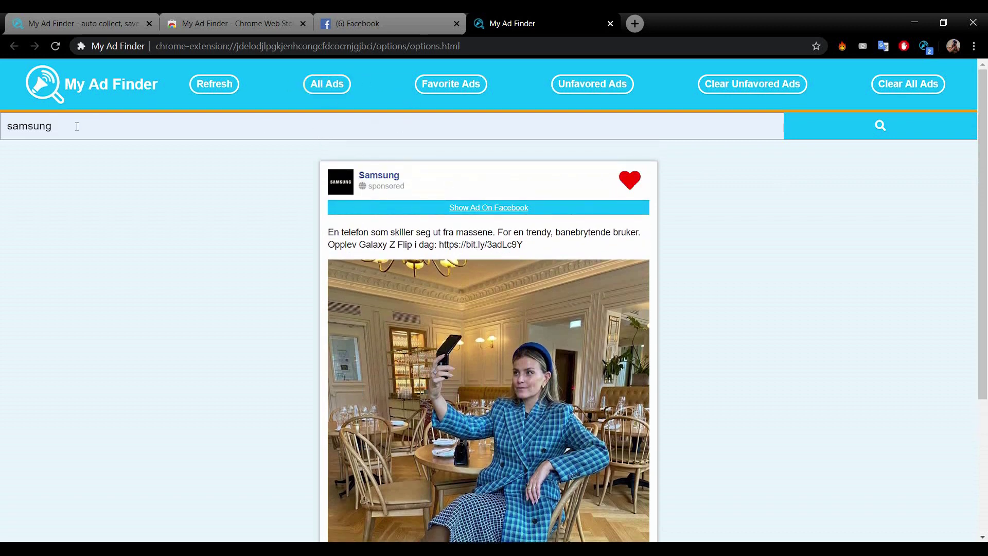
pyautogui.click(328, 85)
pyautogui.scroll(-10, 635, 229)
pyautogui.scroll(-1, 395, 207)
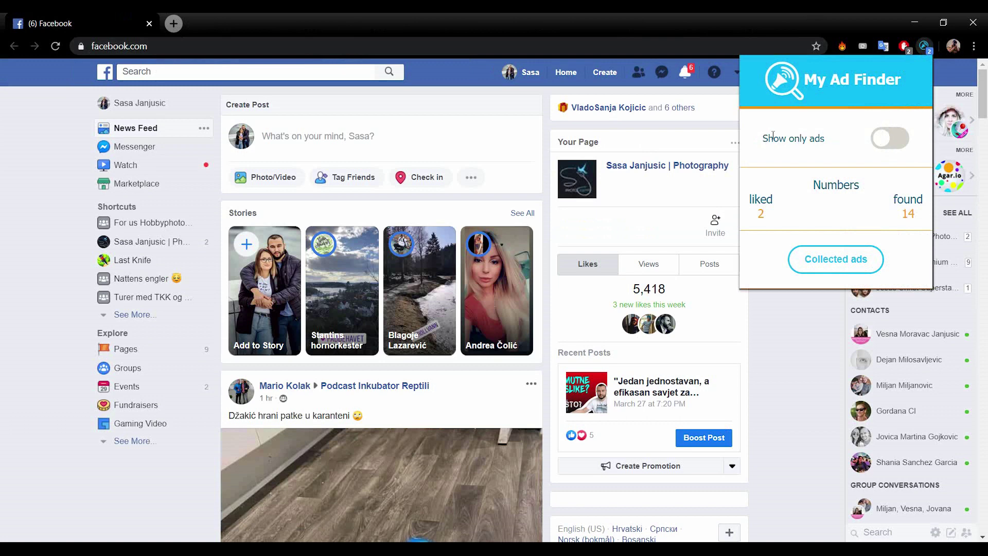
# Turn on Show only ads in the My Ad Finder popup and dismiss it.
pyautogui.click(892, 141)
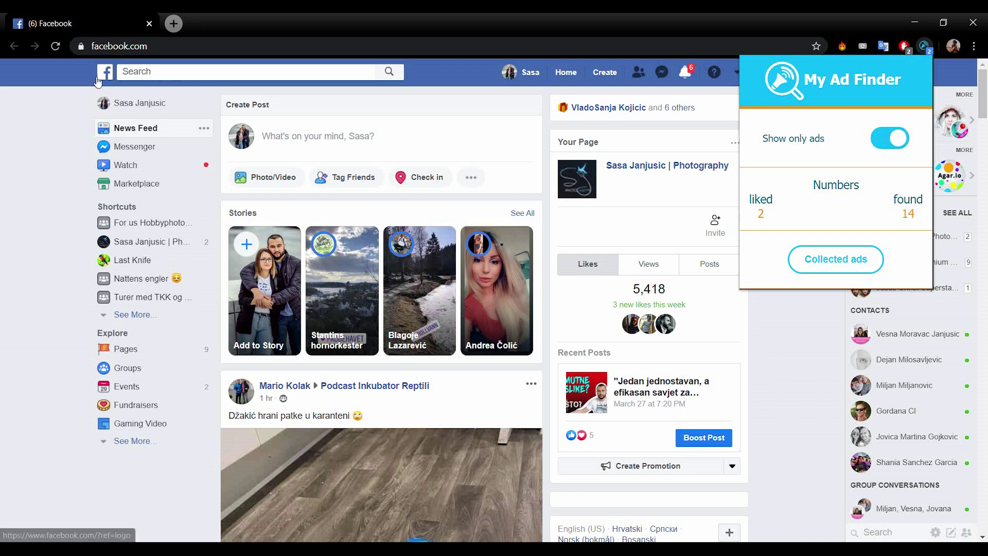
pyautogui.click(925, 46)
pyautogui.scroll(-1, 340, 270)
pyautogui.scroll(-1, 270, 266)
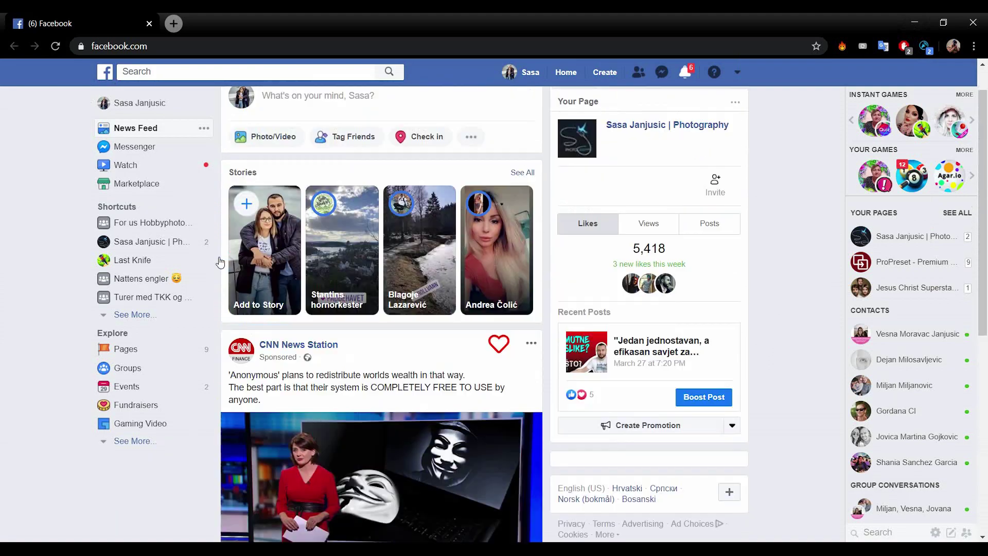
pyautogui.scroll(1, 230, 260)
pyautogui.scroll(-1, 224, 261)
pyautogui.scroll(-3, 220, 262)
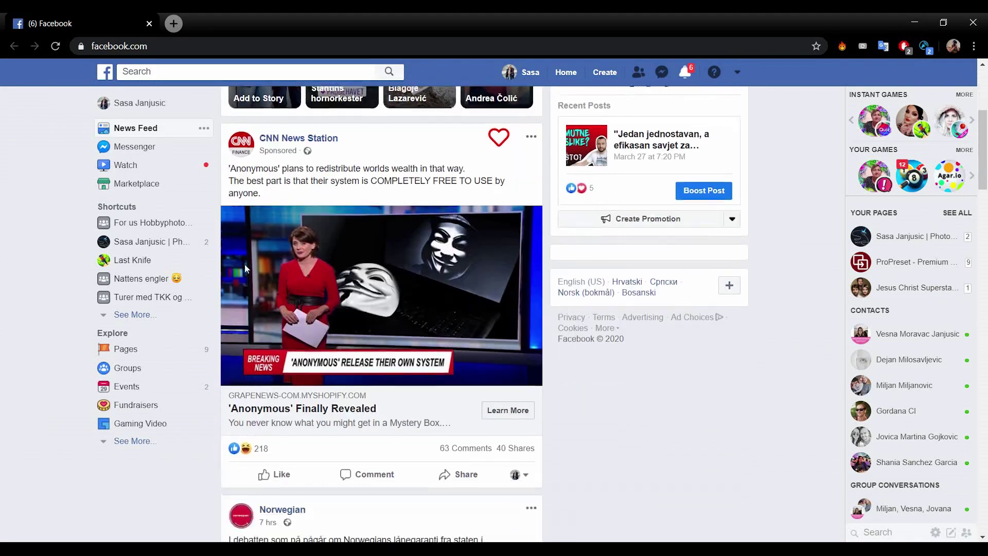
pyautogui.scroll(2, 303, 276)
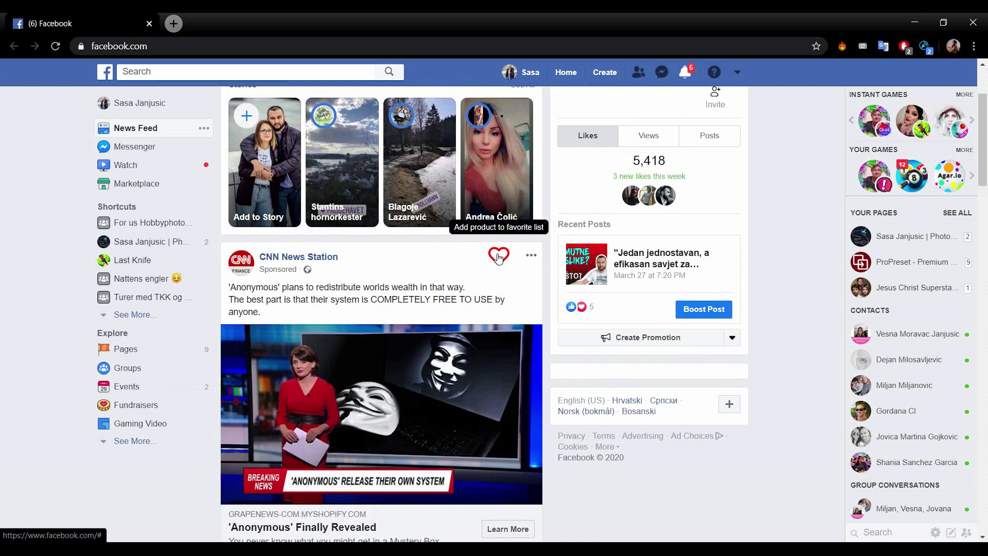
pyautogui.scroll(-3, 412, 272)
pyautogui.scroll(-2, 412, 272)
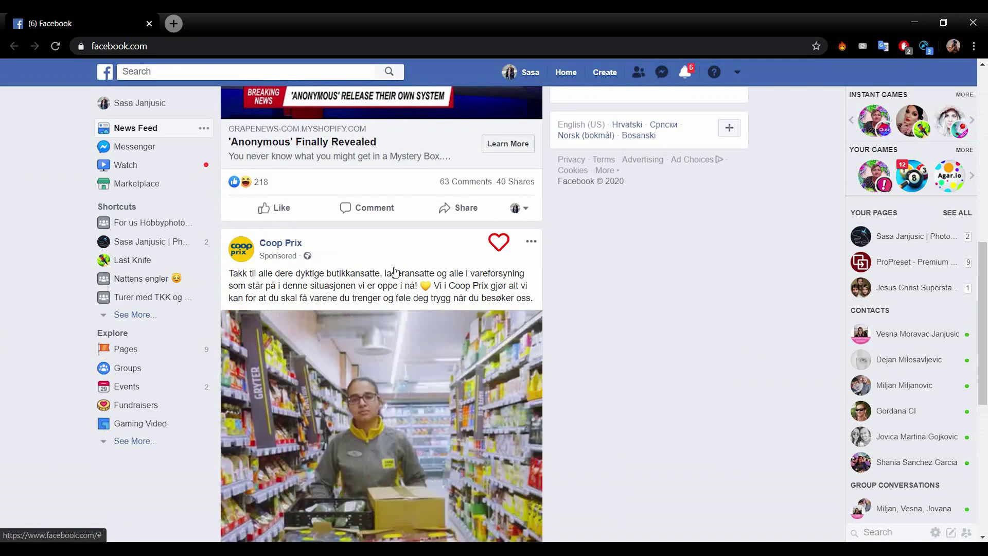
pyautogui.scroll(-3, 435, 242)
pyautogui.scroll(-1, 434, 242)
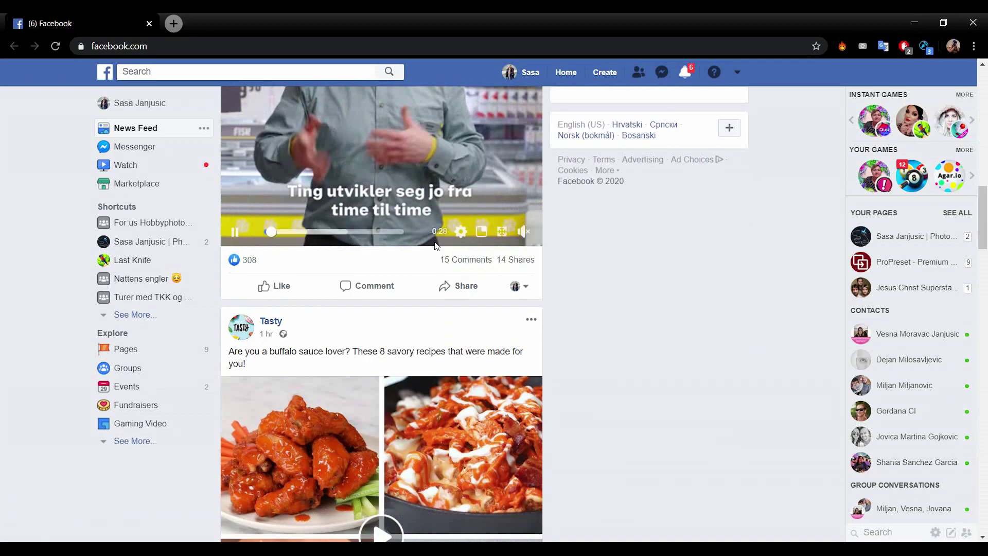
pyautogui.scroll(-5, 435, 242)
pyautogui.scroll(-3, 435, 242)
pyautogui.scroll(-3, 435, 242)
pyautogui.scroll(-2, 435, 242)
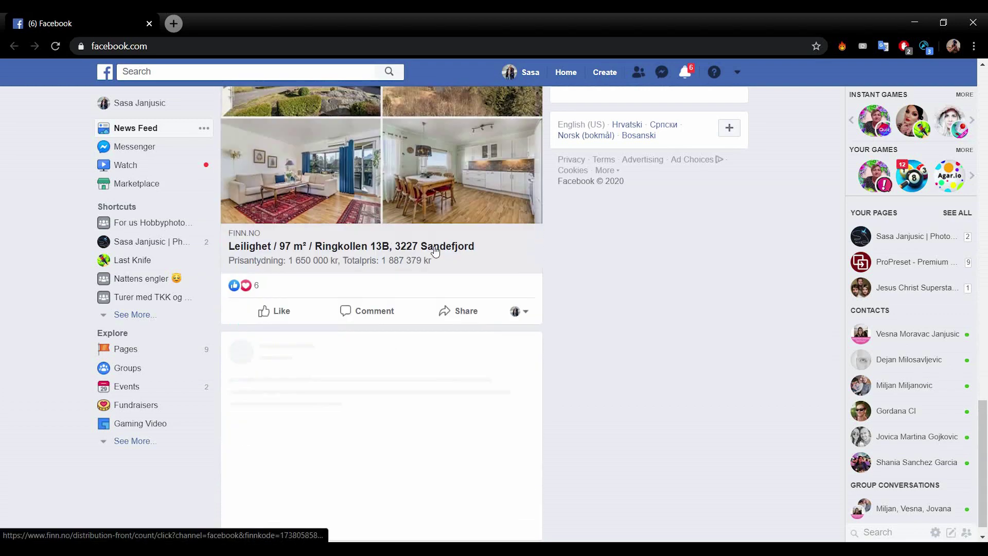
pyautogui.scroll(2, 435, 242)
pyautogui.scroll(5, 435, 252)
pyautogui.scroll(8, 435, 251)
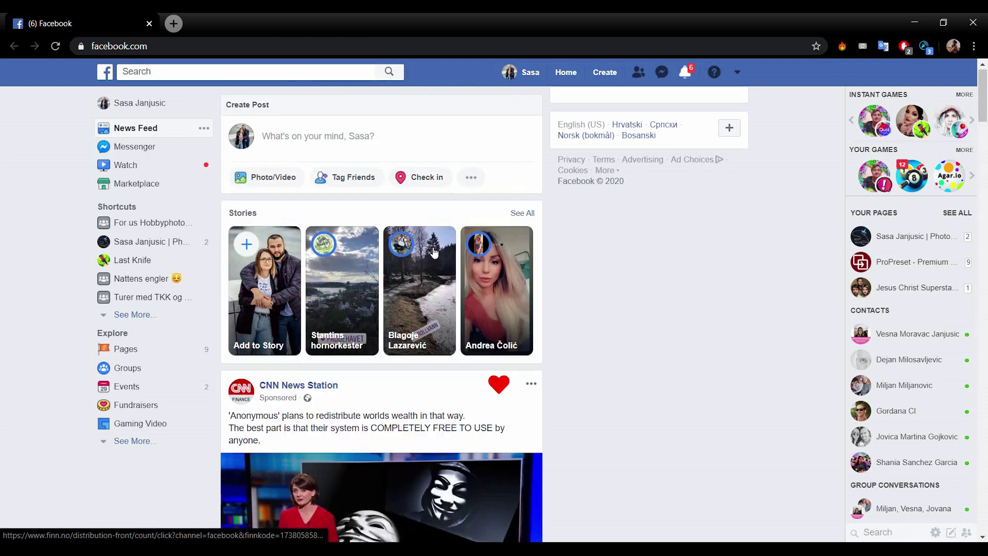
pyautogui.scroll(-3, 431, 251)
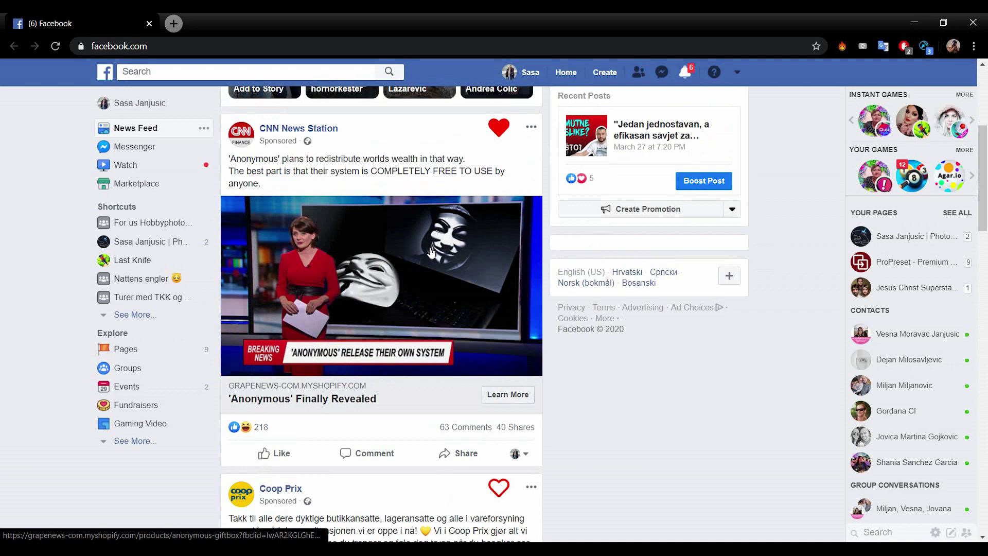
pyautogui.scroll(-3, 431, 251)
pyautogui.scroll(-2, 357, 208)
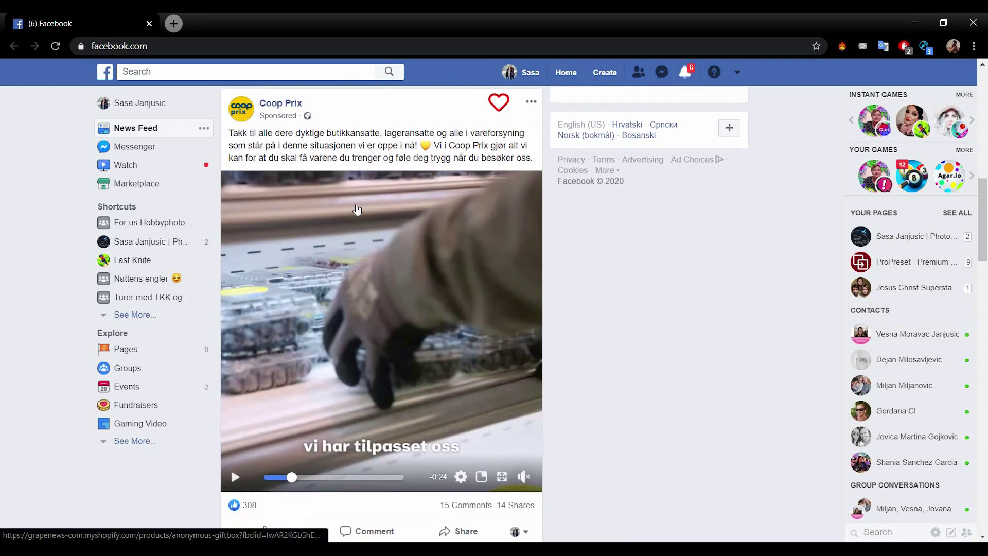
pyautogui.scroll(-3, 357, 209)
pyautogui.scroll(-3, 357, 209)
pyautogui.scroll(-3, 357, 208)
pyautogui.scroll(-2, 358, 209)
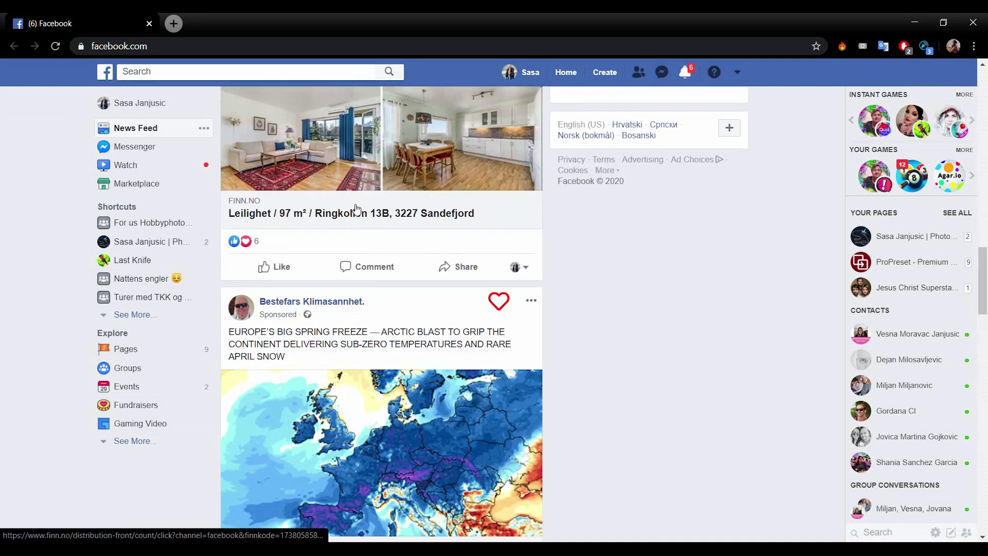
pyautogui.scroll(-3, 357, 209)
pyautogui.scroll(-3, 356, 208)
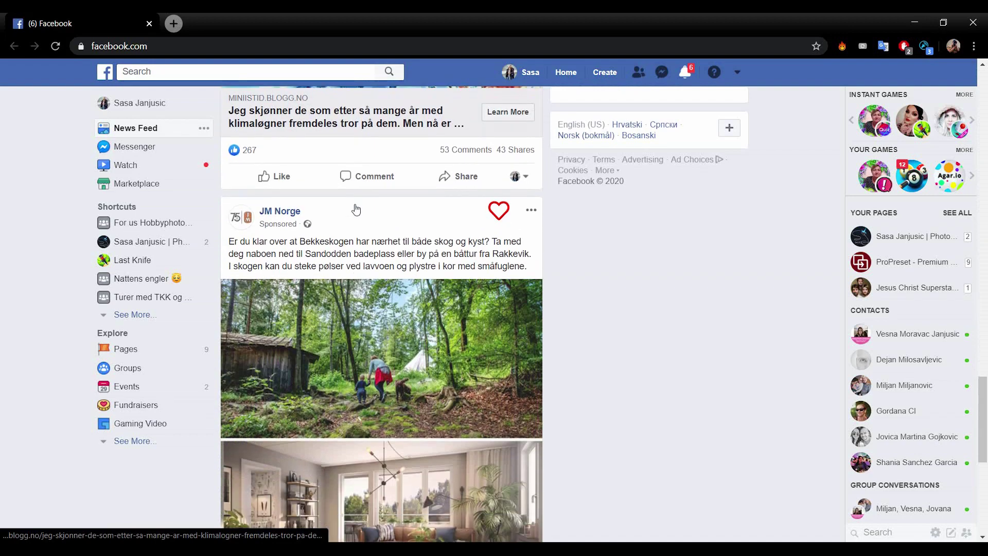
pyautogui.scroll(-4, 356, 208)
pyautogui.scroll(-2, 358, 209)
pyautogui.scroll(-2, 357, 209)
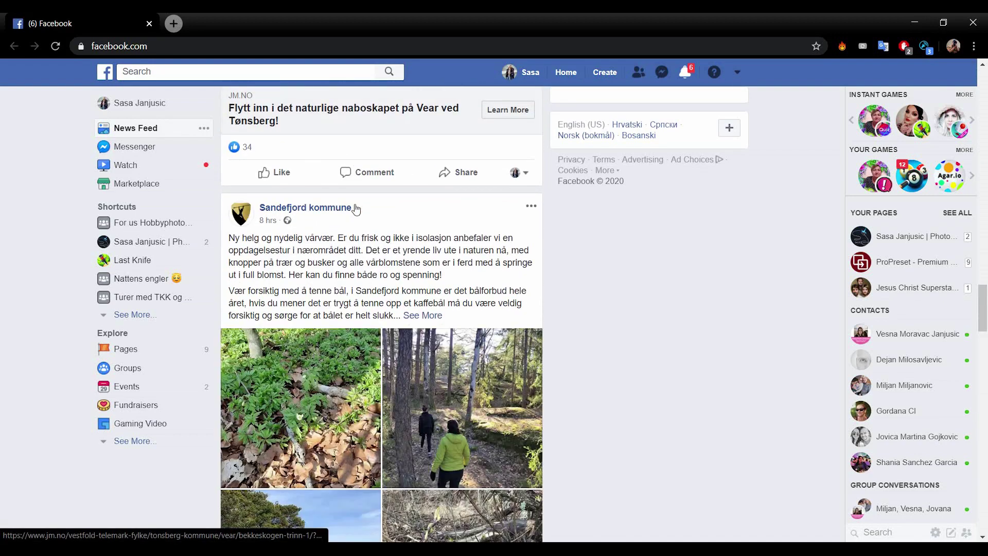
pyautogui.scroll(-4, 357, 208)
pyautogui.scroll(-4, 357, 208)
pyautogui.scroll(-2, 383, 213)
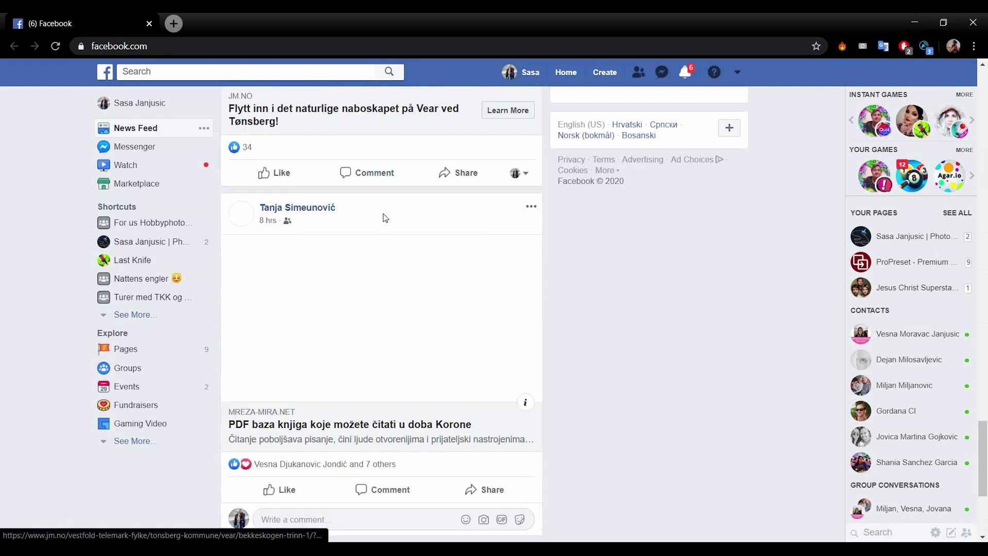
pyautogui.scroll(2, 383, 213)
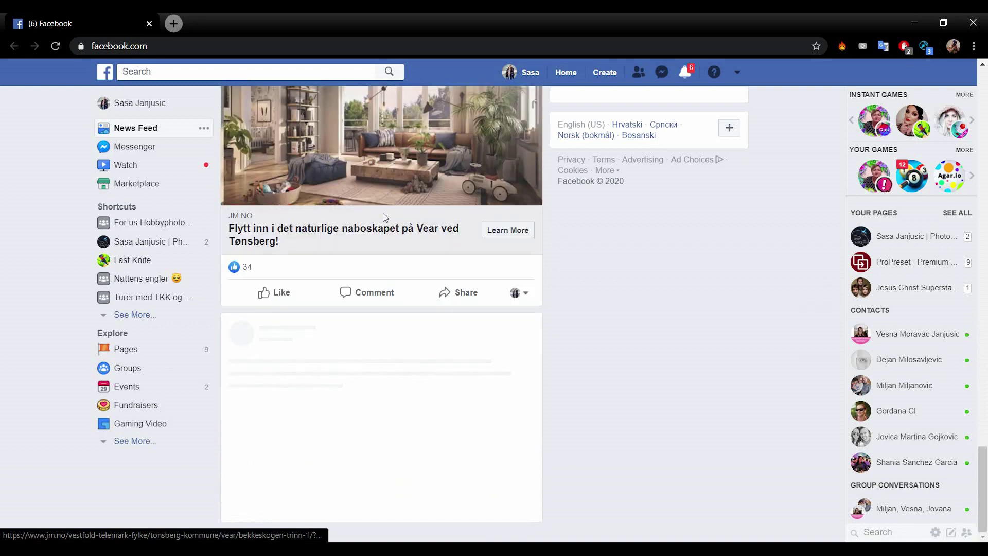
pyautogui.scroll(2, 383, 214)
pyautogui.scroll(3, 383, 213)
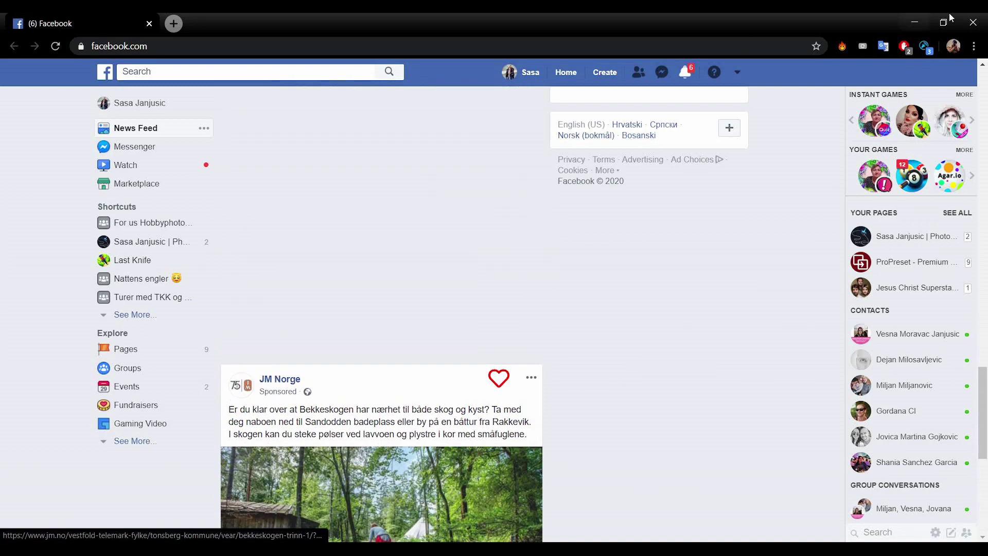
# Check the My Ad Finder popup: 3 liked, 20 found.
pyautogui.click(926, 47)
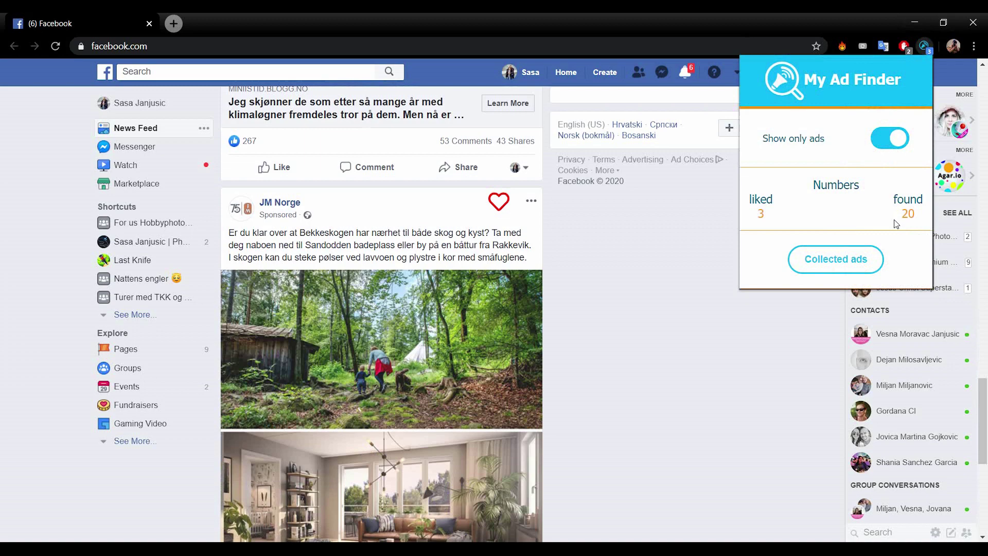
# Open Collected ads in a new tab, close it, and reopen the My Ad Finder popup.
pyautogui.click(835, 259)
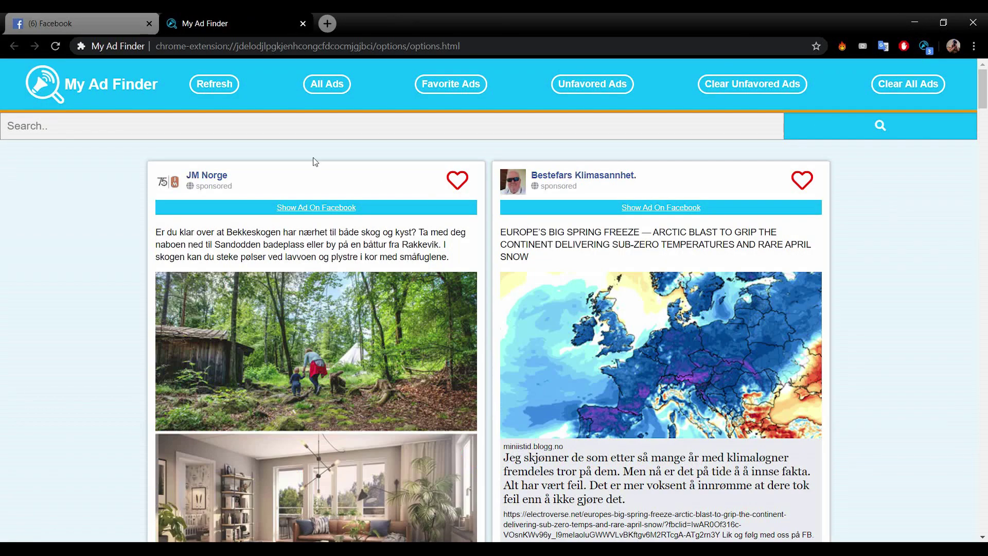
pyautogui.hotkey('ctrl', 'w')
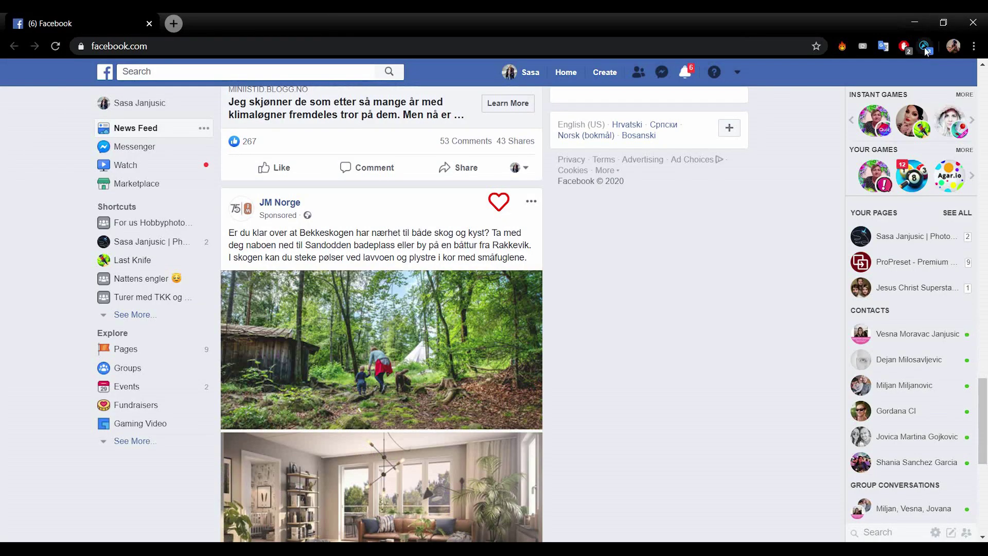
pyautogui.click(926, 47)
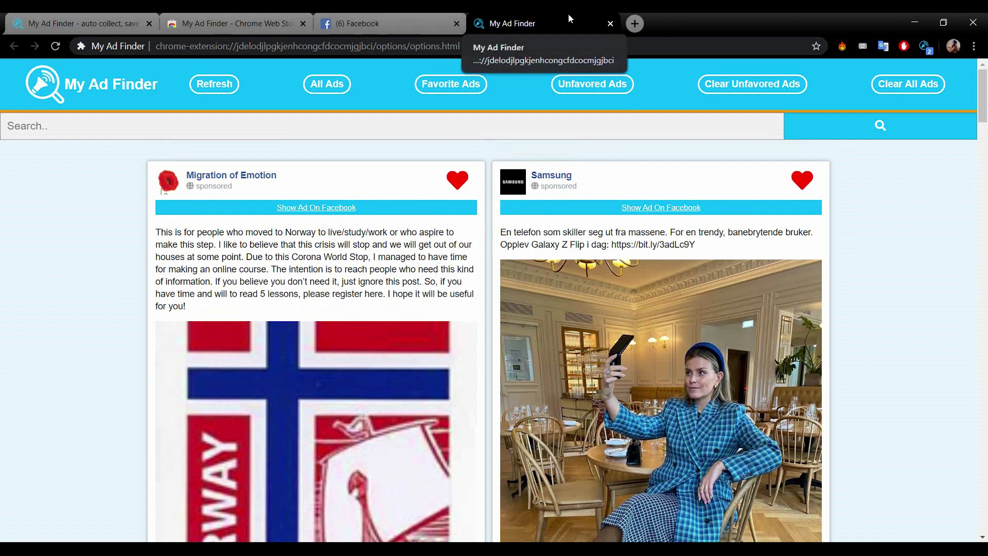
# Open facebook.com from the My Ad Finder popup and close the three other tabs.
pyautogui.click(926, 48)
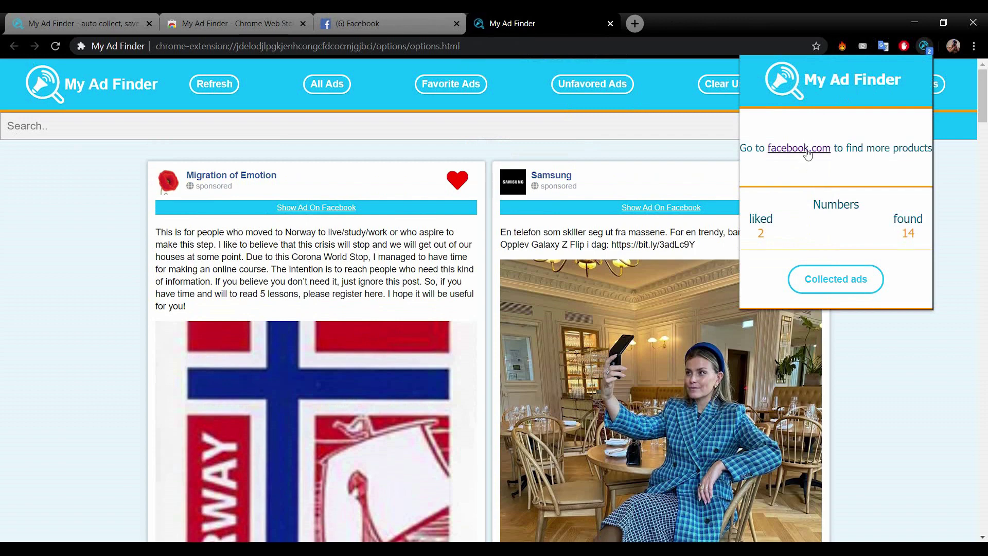
pyautogui.click(806, 148)
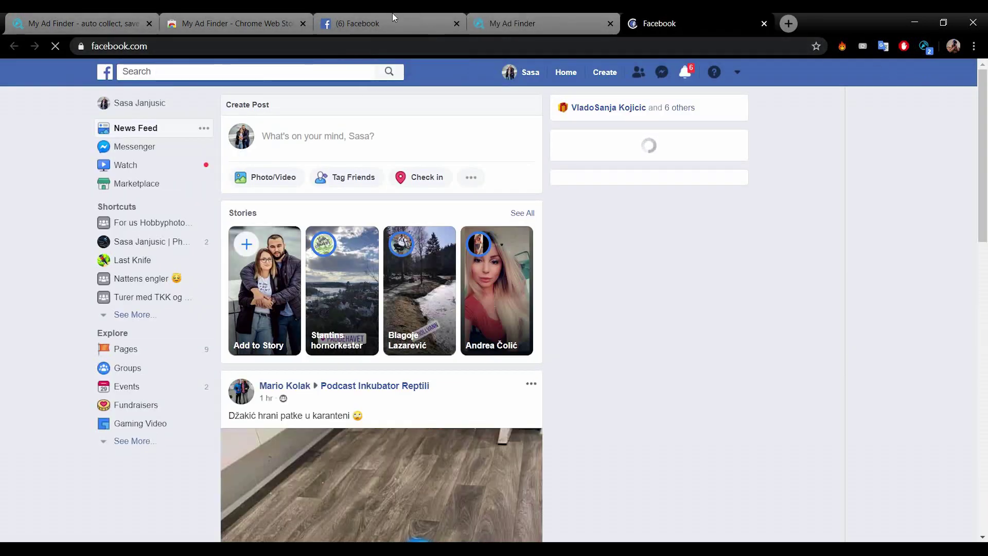
pyautogui.middleClick(52, 19)
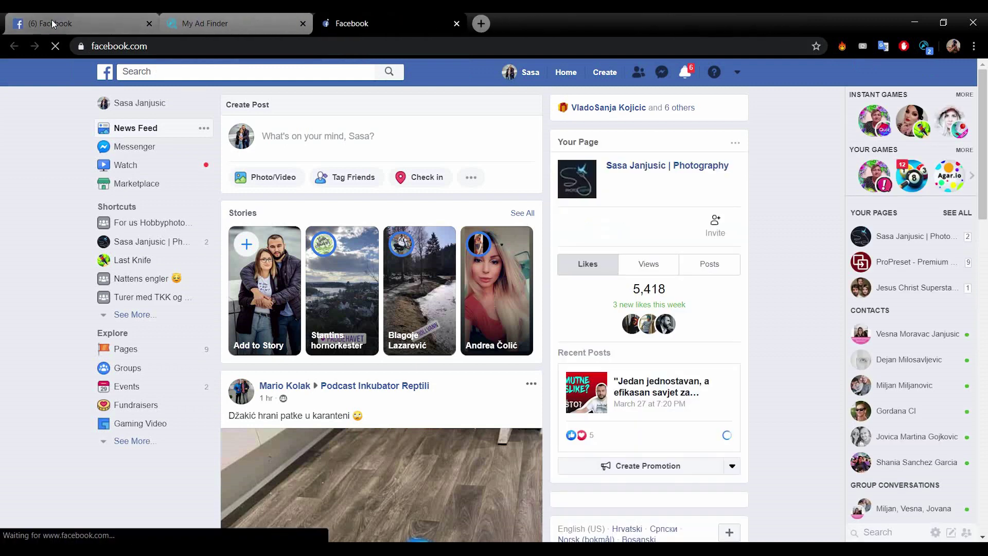
pyautogui.middleClick(52, 19)
pyautogui.middleClick(45, 21)
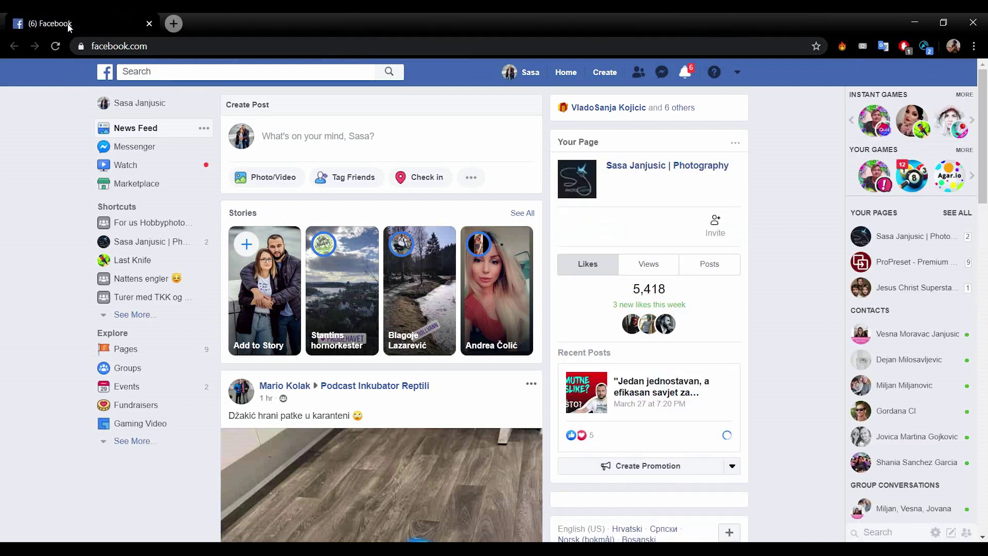
# Open the My Ad Finder popup to check show-only-ads is off, with 2 liked and 14 found.
pyautogui.click(926, 47)
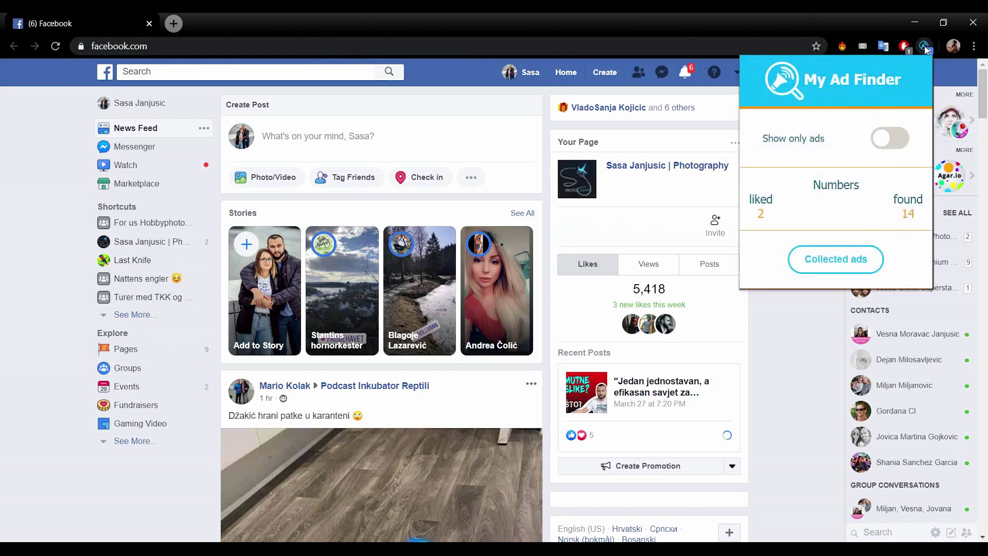